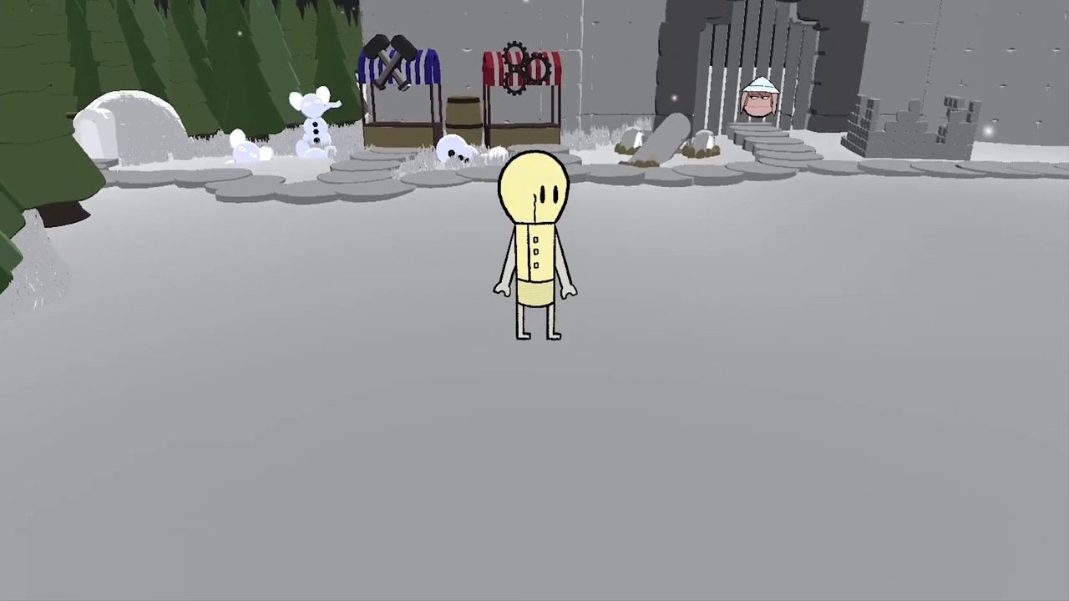
Step: Walk the character toward the market stalls, dismissing the snow fly messages on the way
key(w)
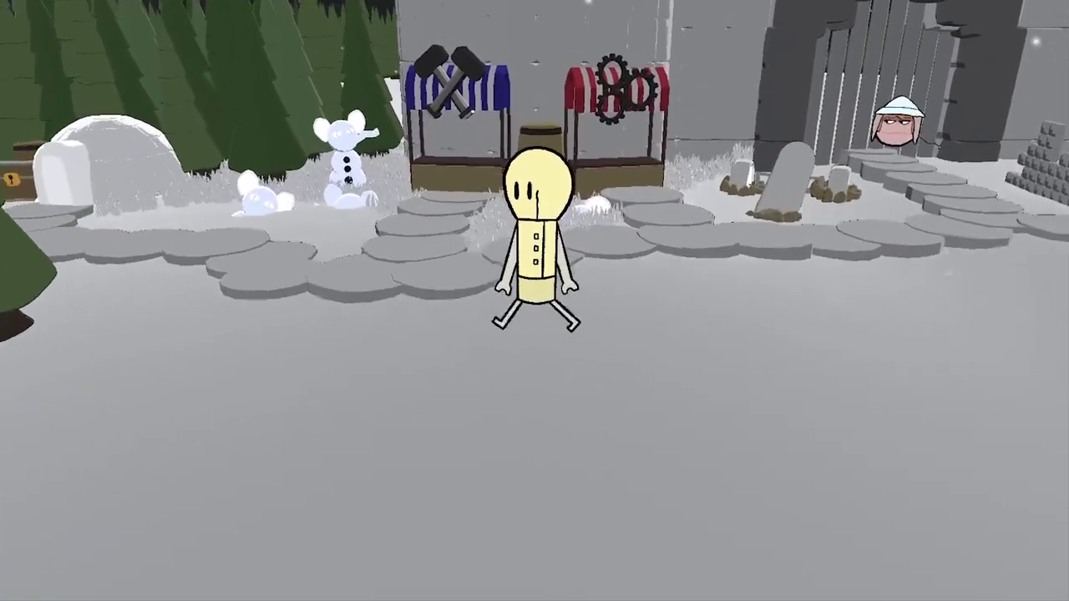
key(w)
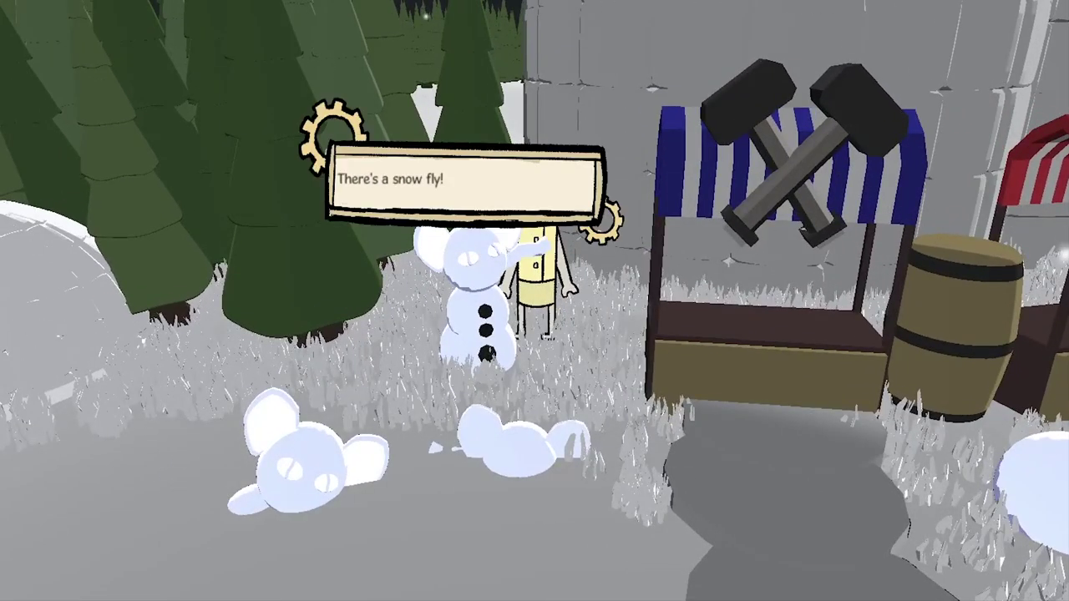
key(s)
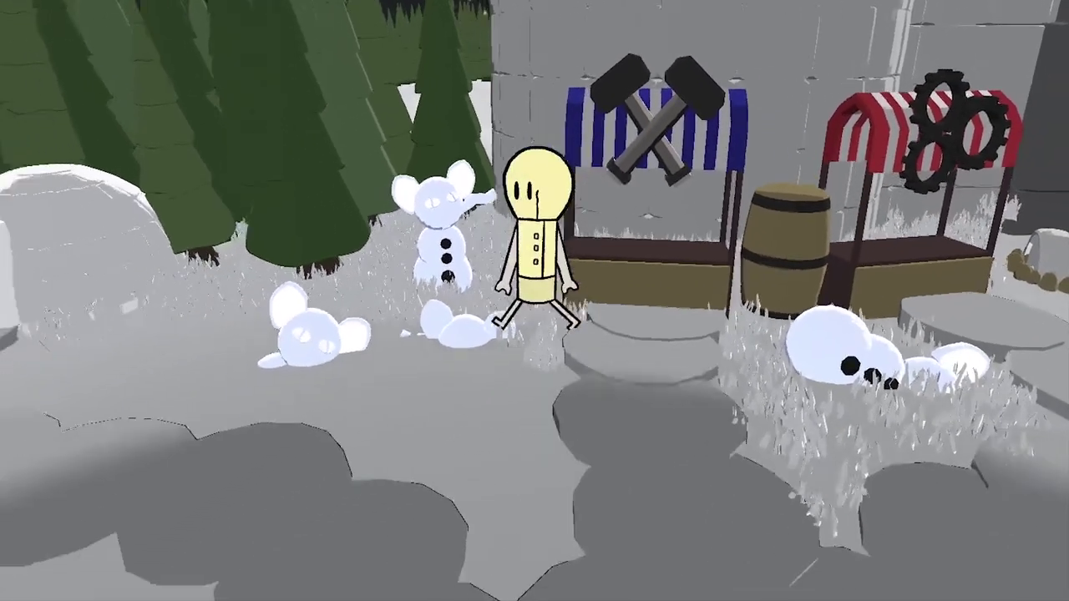
key(w)
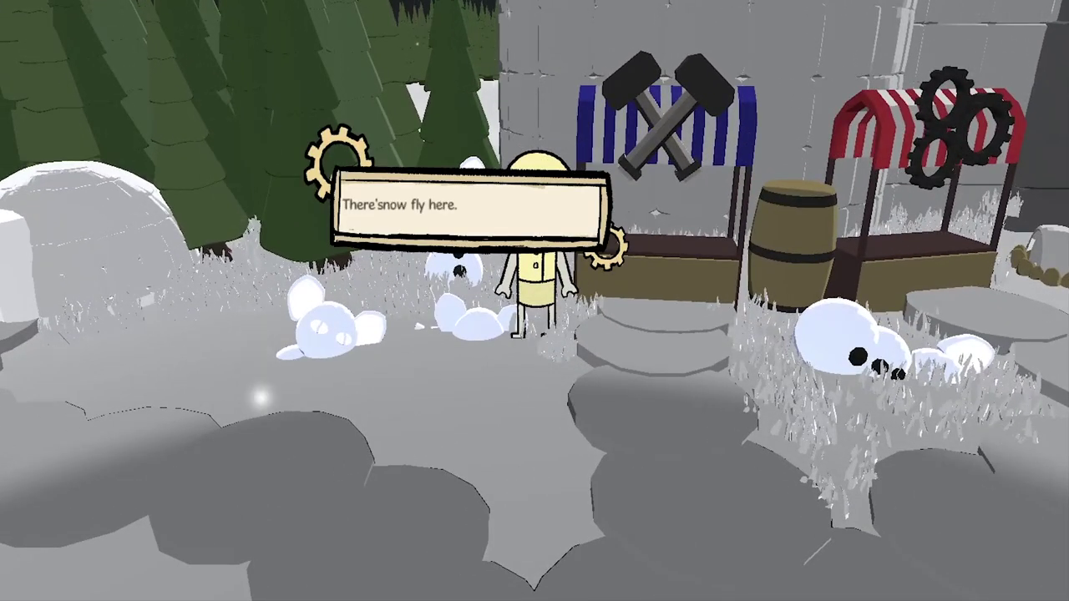
key(e)
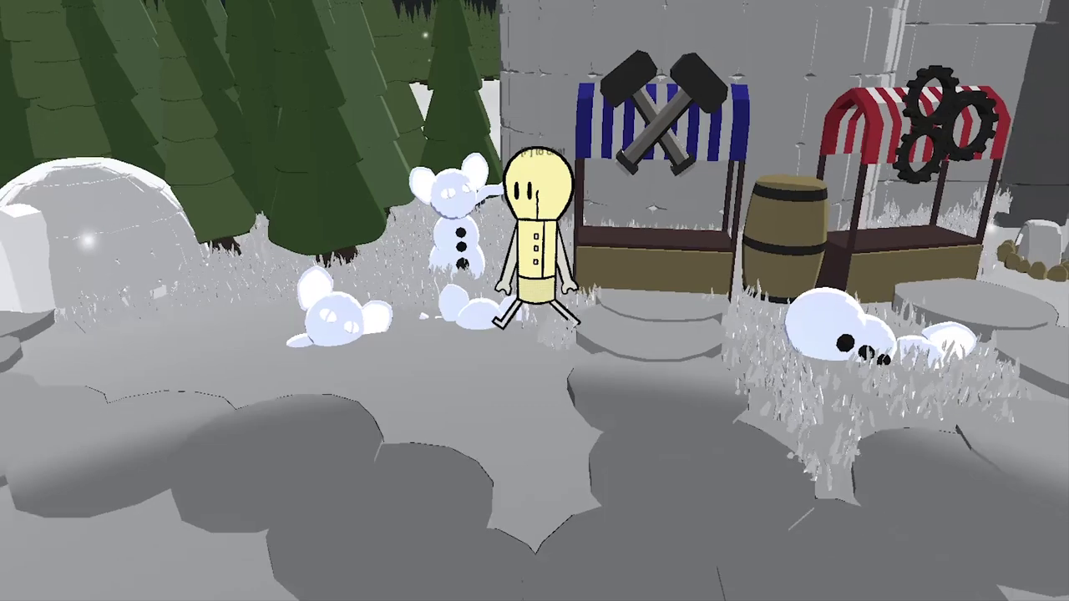
Step: Walk left toward the trees and talk to the snow mouse, closing its stuck fly message
key(a)
key(a)
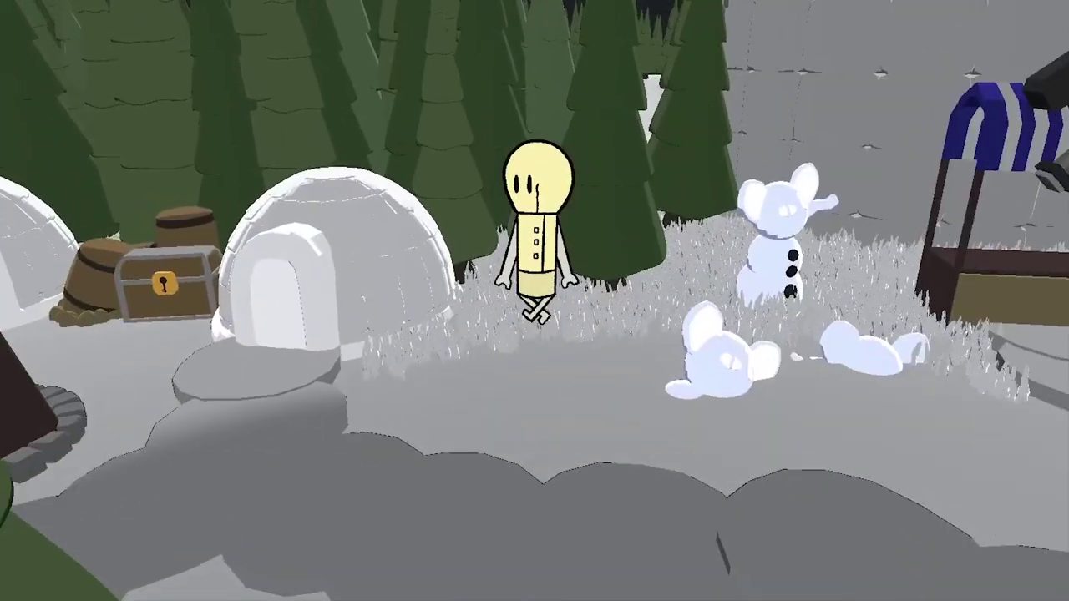
key(d)
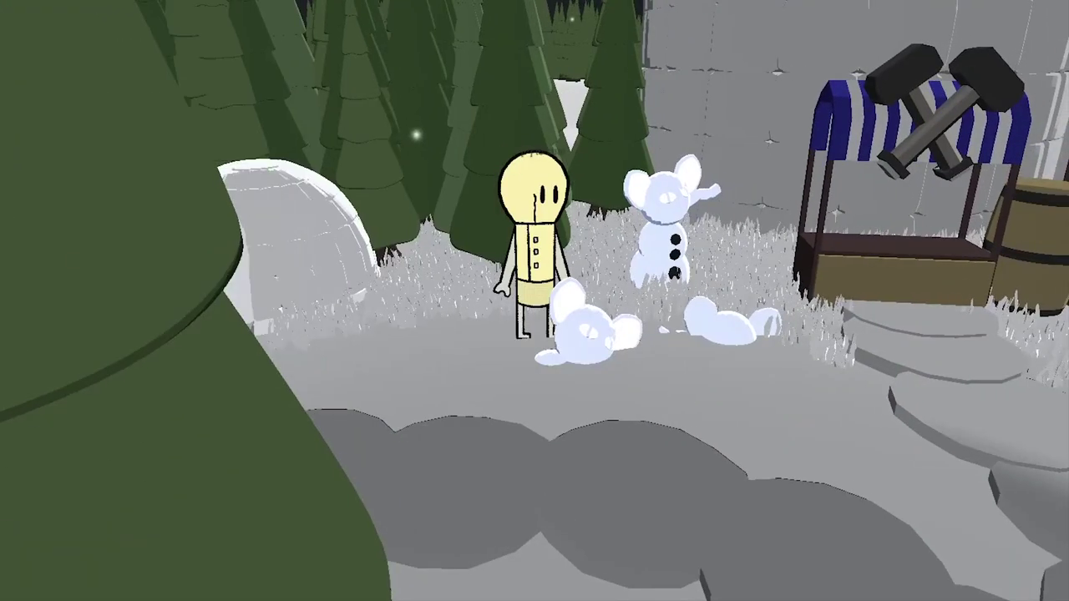
key(e)
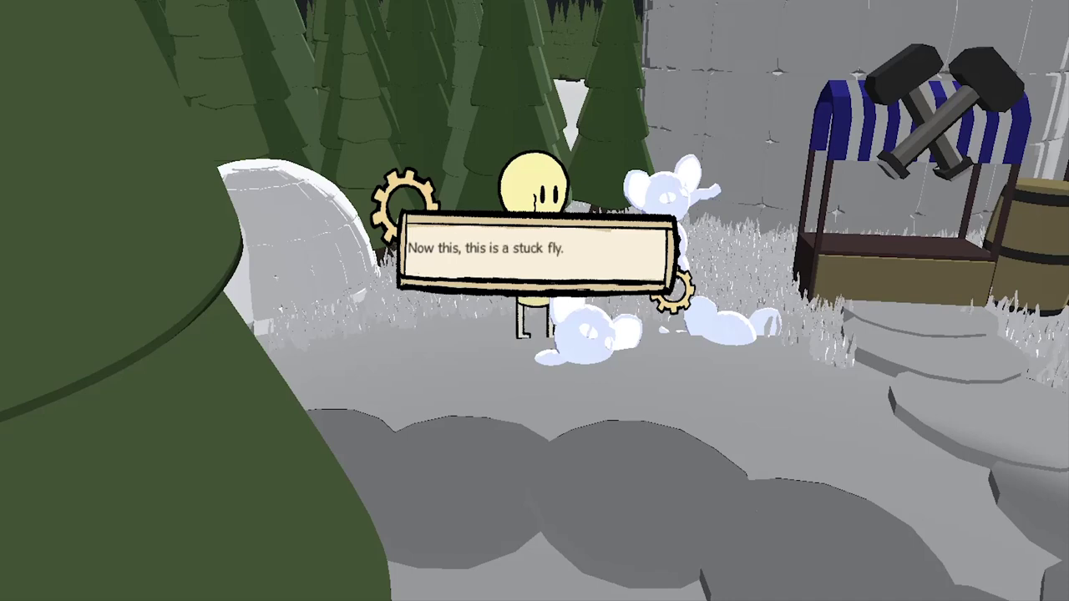
key(e)
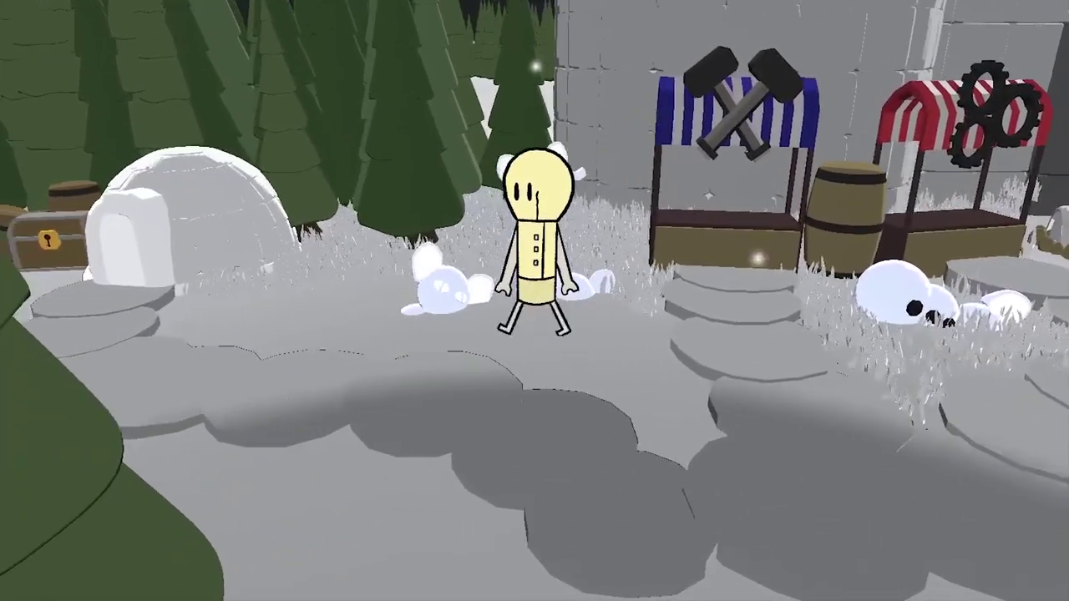
Step: Walk from the igloo forward to the shop stalls
key(d)
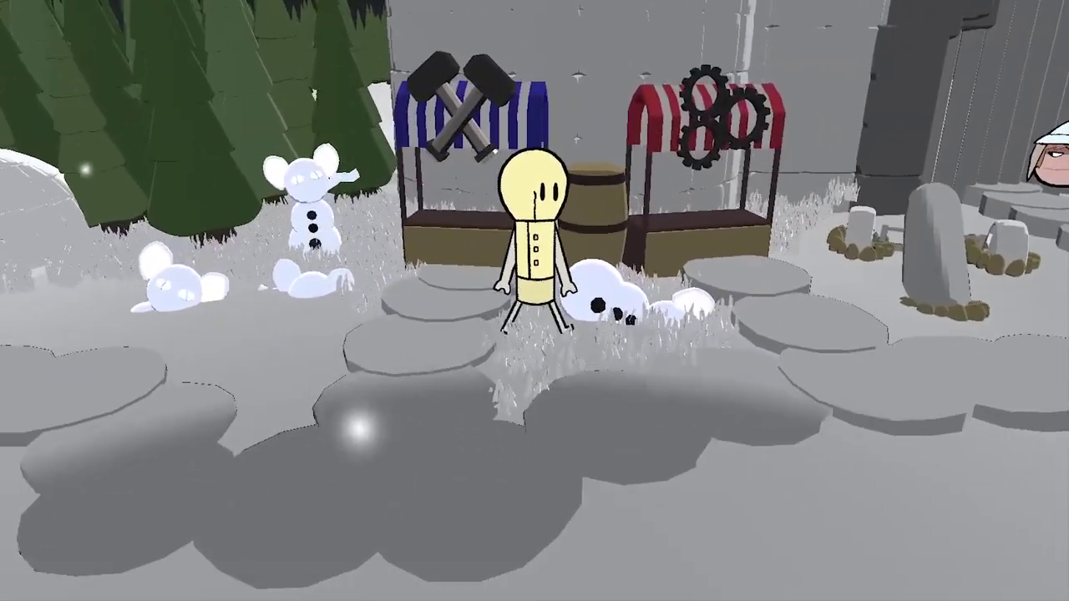
key(w)
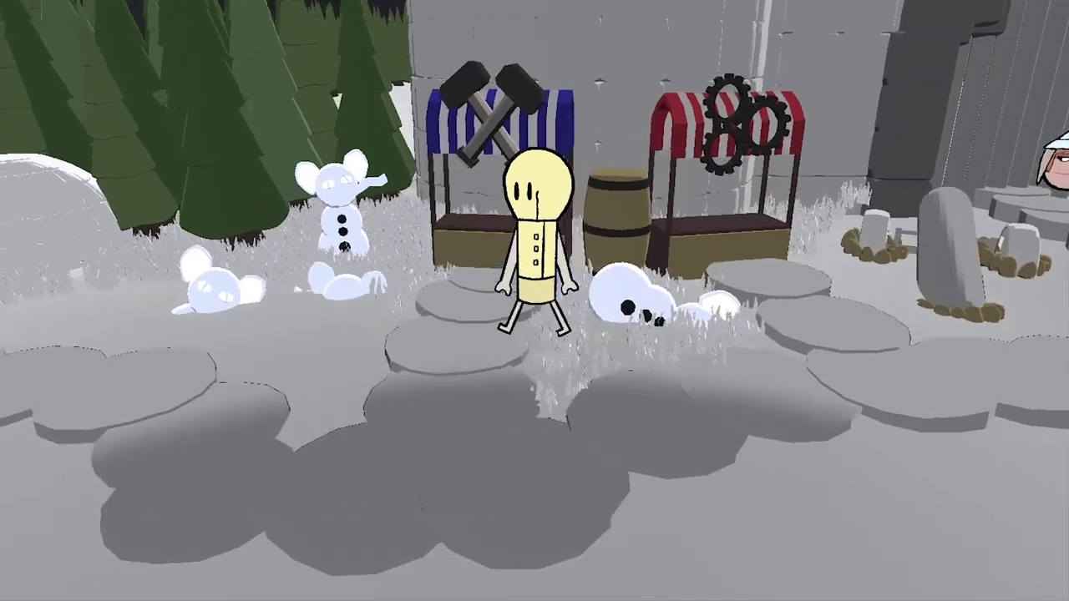
key(w)
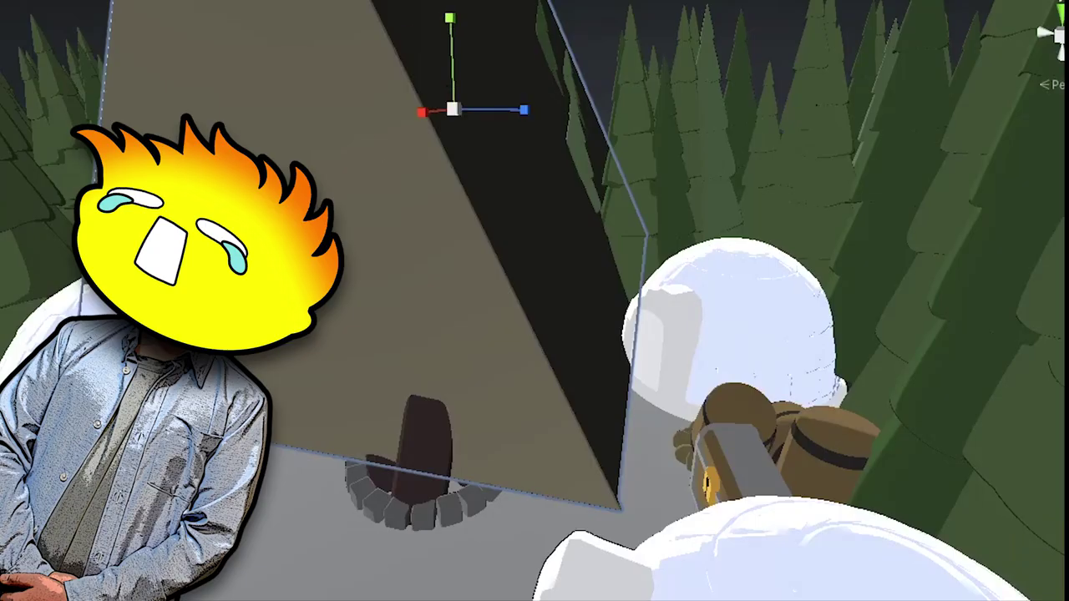
Step: Zoom out over the plank platform with its ringed target and snow-mouse dummy beside the igloo
scroll(535, 301, down, 6)
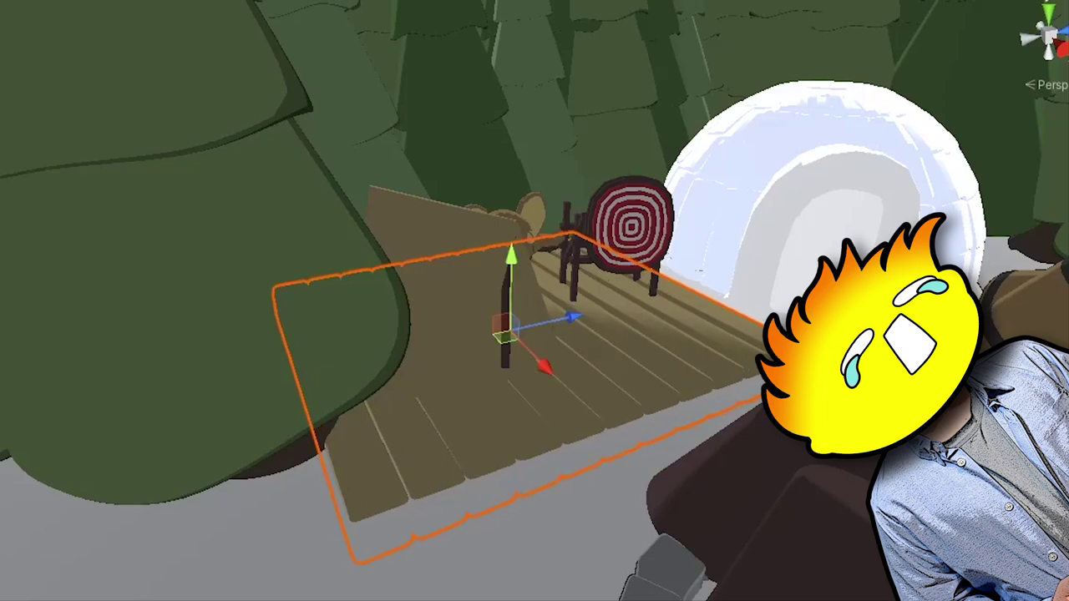
Step: Scale the plank platform, walk the character near the gate, then duplicate the top wall row upward
key(r)
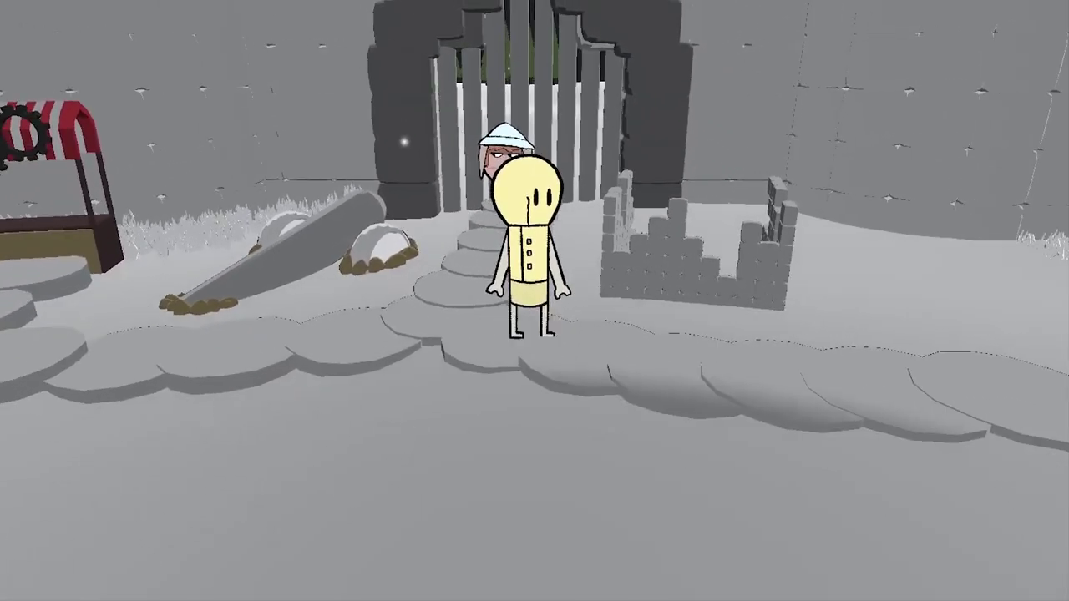
key(s)
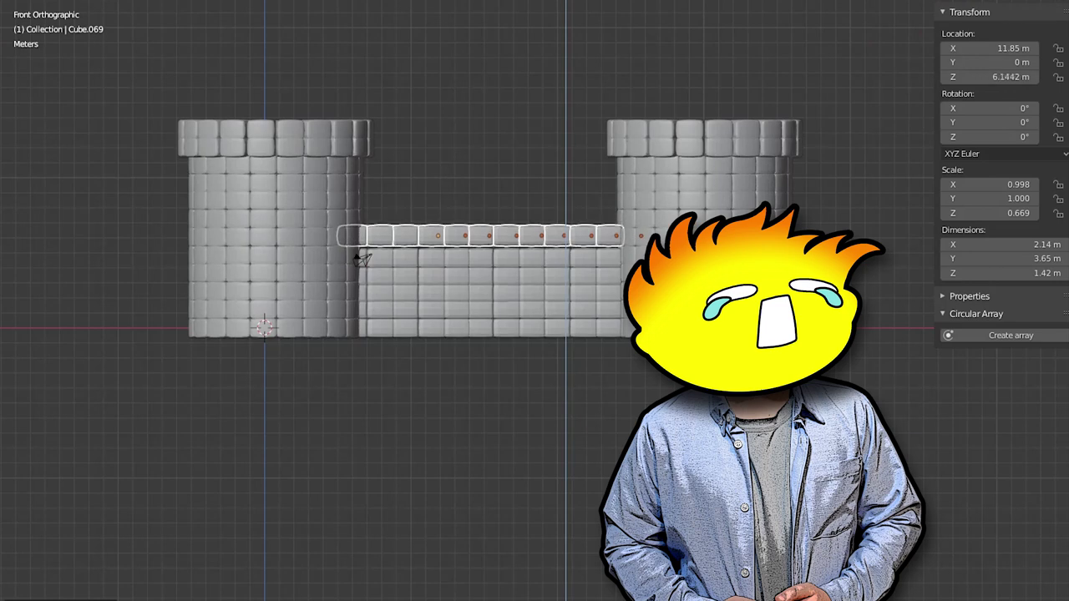
key(shift+d)
key(z)
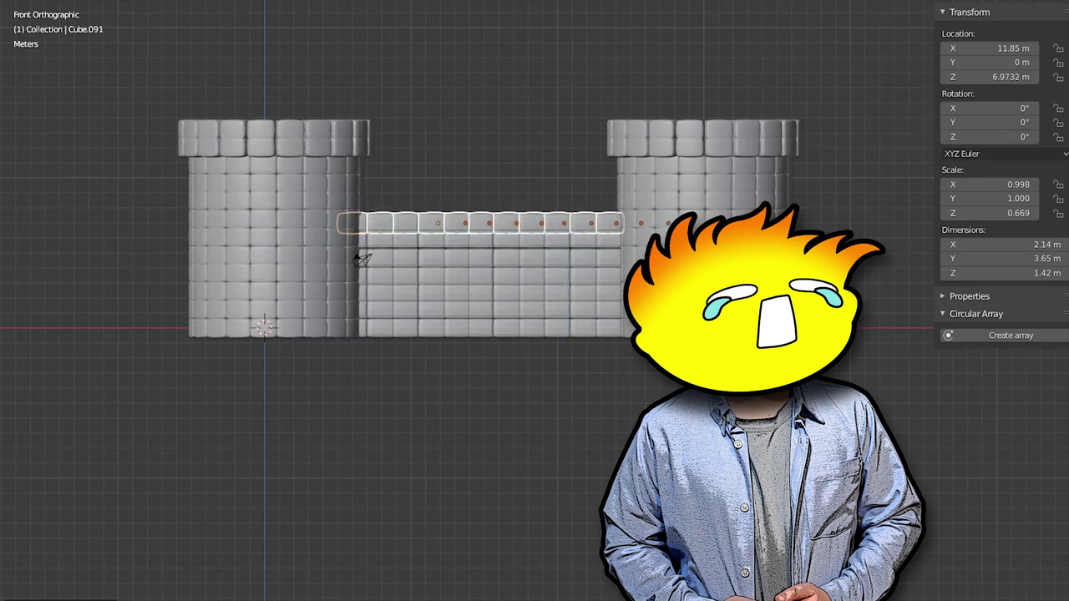
Step: Raise duplicated cube rows onto the top of the castle wall
click(362, 254)
scroll(311, 337, up, 3)
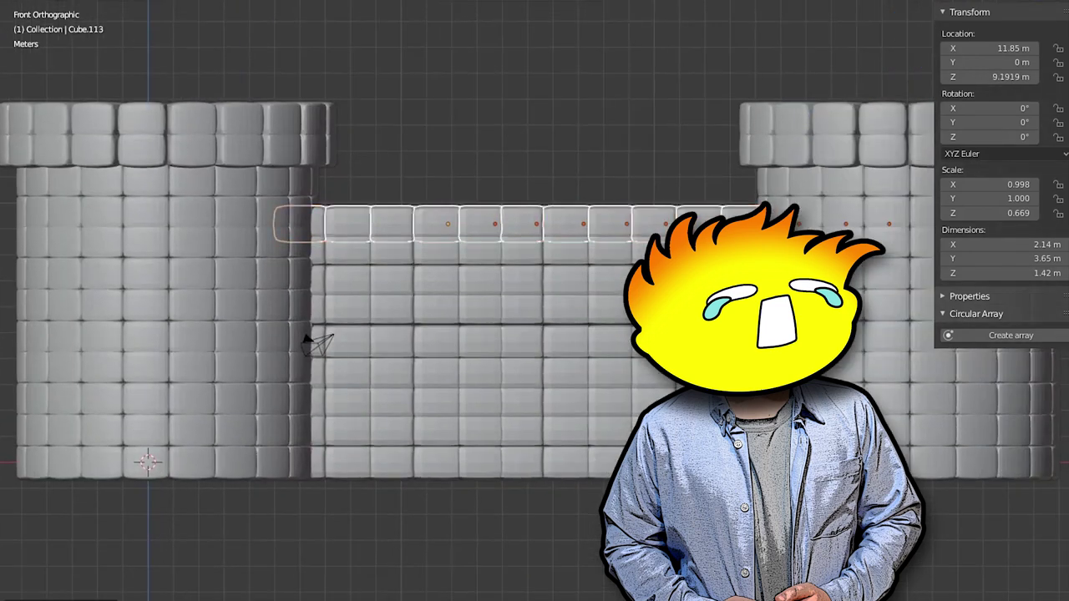
click(317, 342)
key(g)
key(z)
click(317, 342)
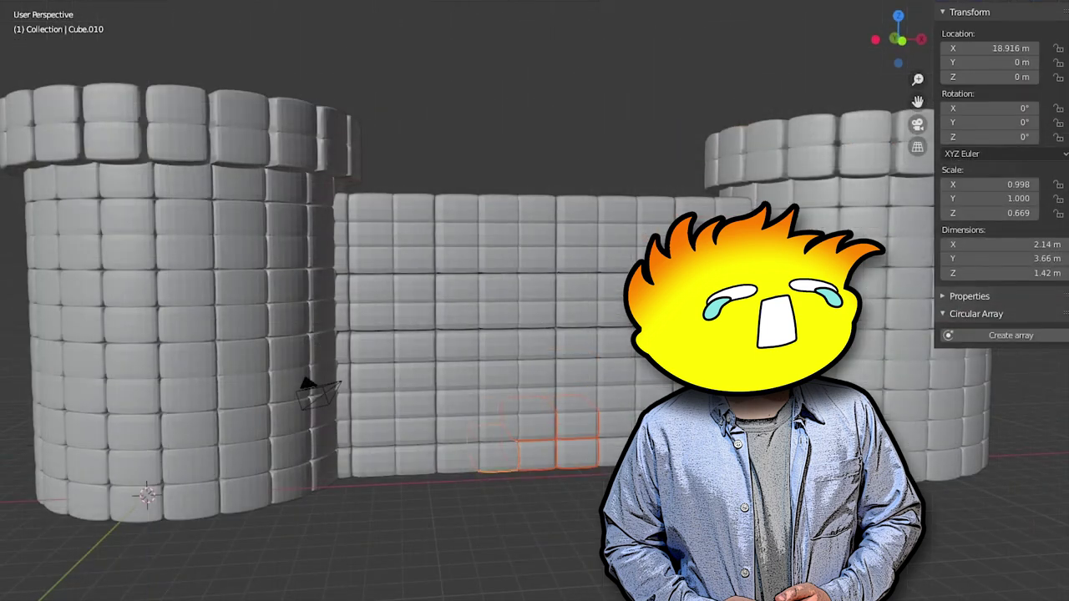
Step: Delete wall cubes to open a doorway gap and duplicate cubes along Y
shift+click(551, 342)
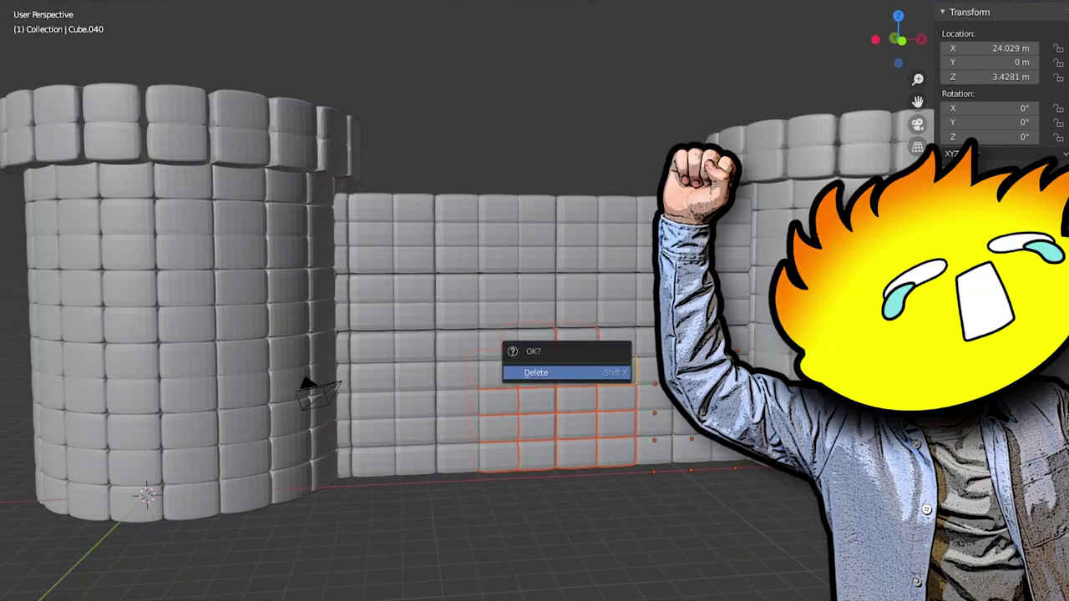
click(536, 372)
click(499, 344)
key(shift+d)
key(y)
Step: Select the bricks lining both sides and the top of the doorway
key(Tab)
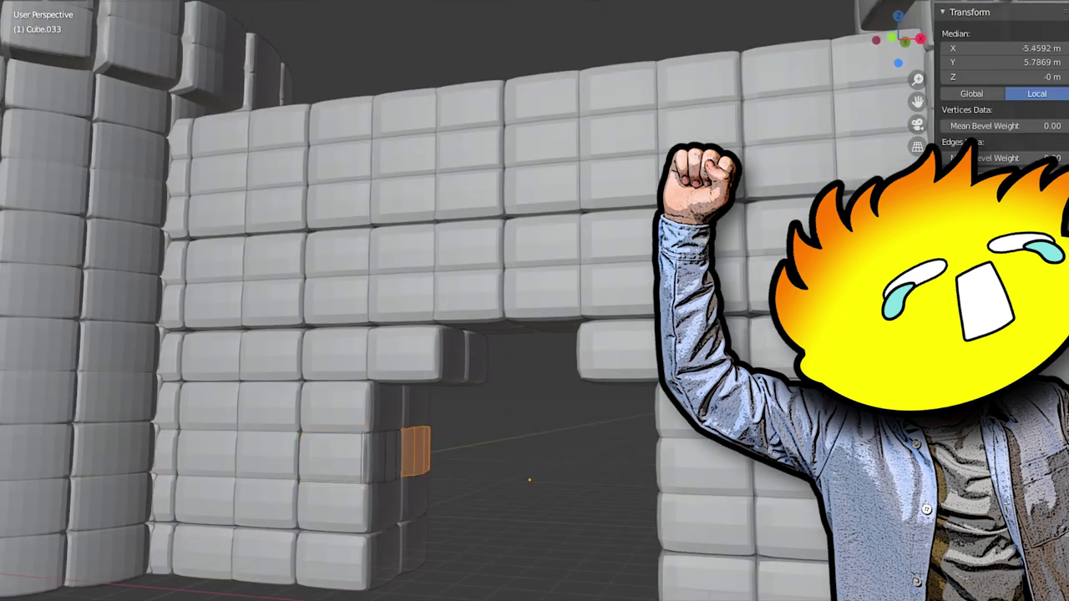
click(351, 455)
key(Tab)
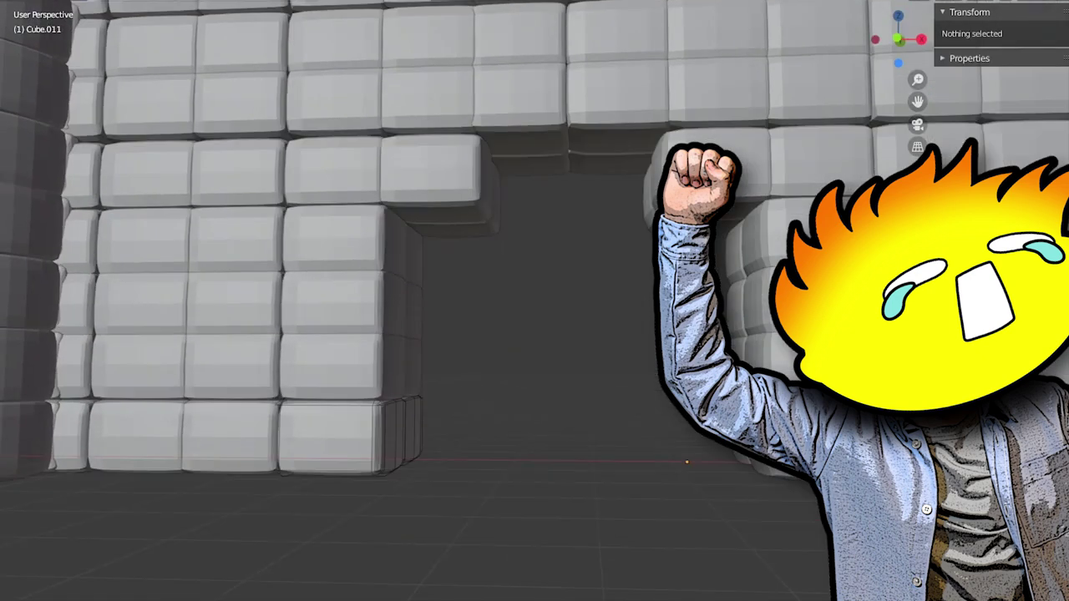
click(330, 437)
shift+click(330, 368)
shift+click(330, 302)
shift+click(333, 238)
shift+click(430, 172)
shift+click(705, 180)
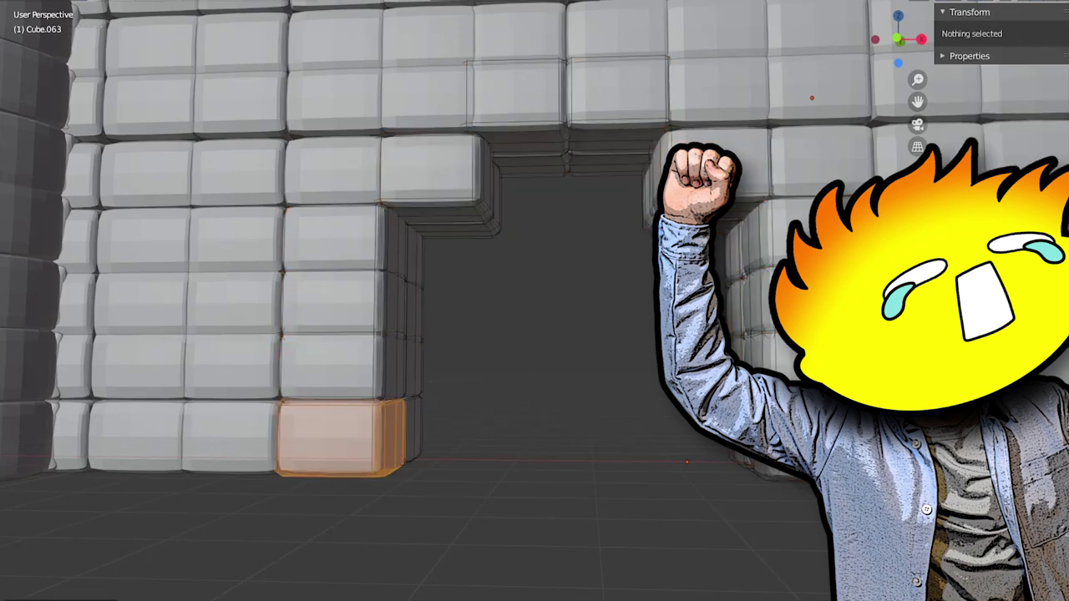
Step: Tilt the doorway-edge bricks into an arch over the opening
shift+click(333, 368)
shift+click(332, 302)
shift+click(332, 238)
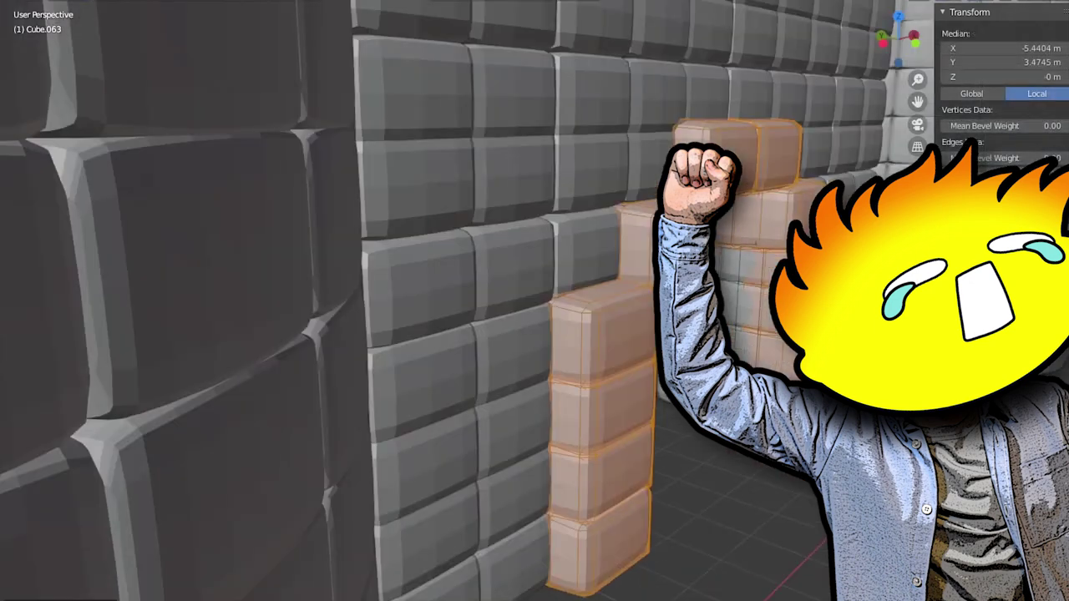
key(Tab)
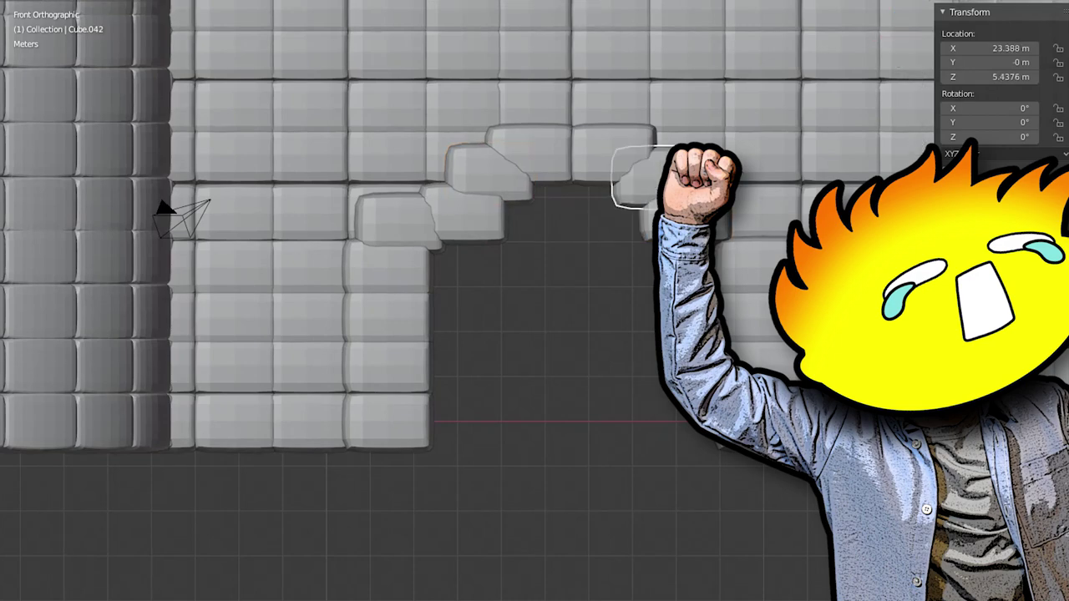
click(685, 213)
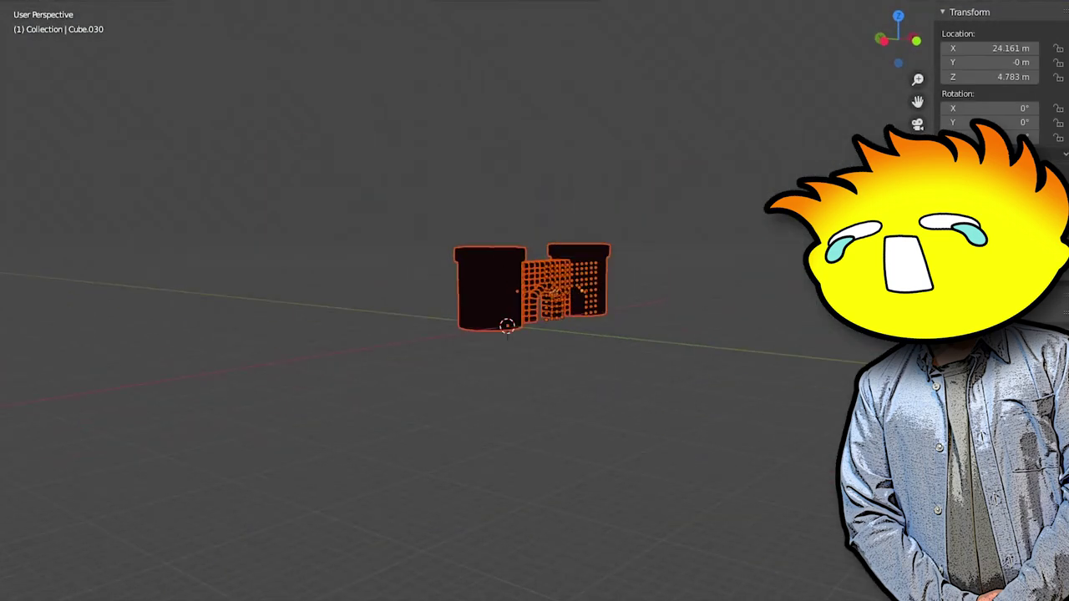
scroll(532, 288, up, 4)
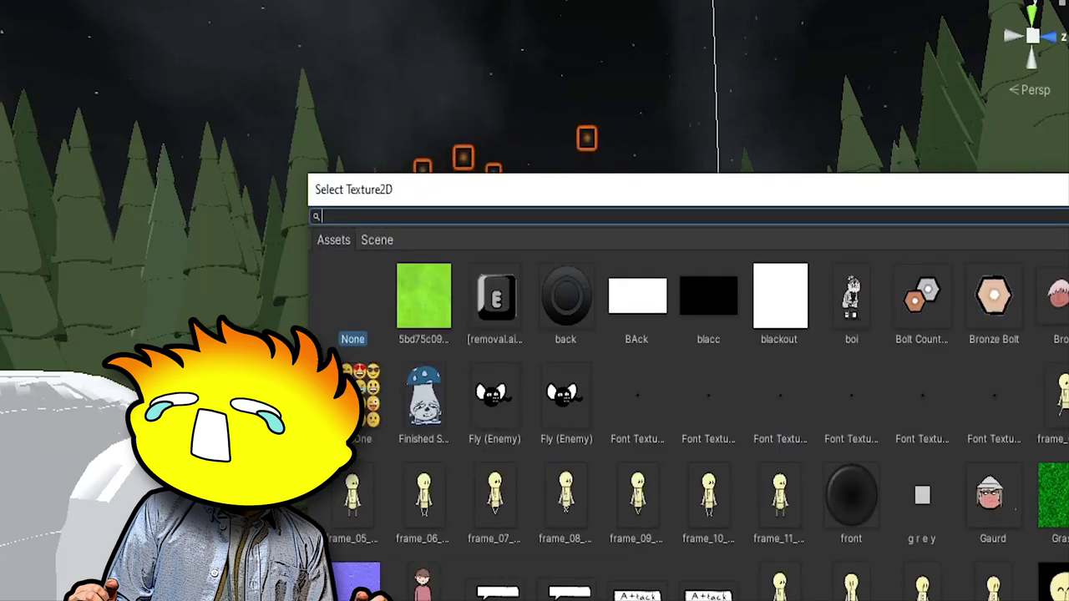
Step: Close the Select Texture2D window for the campfire particle system
key(Escape)
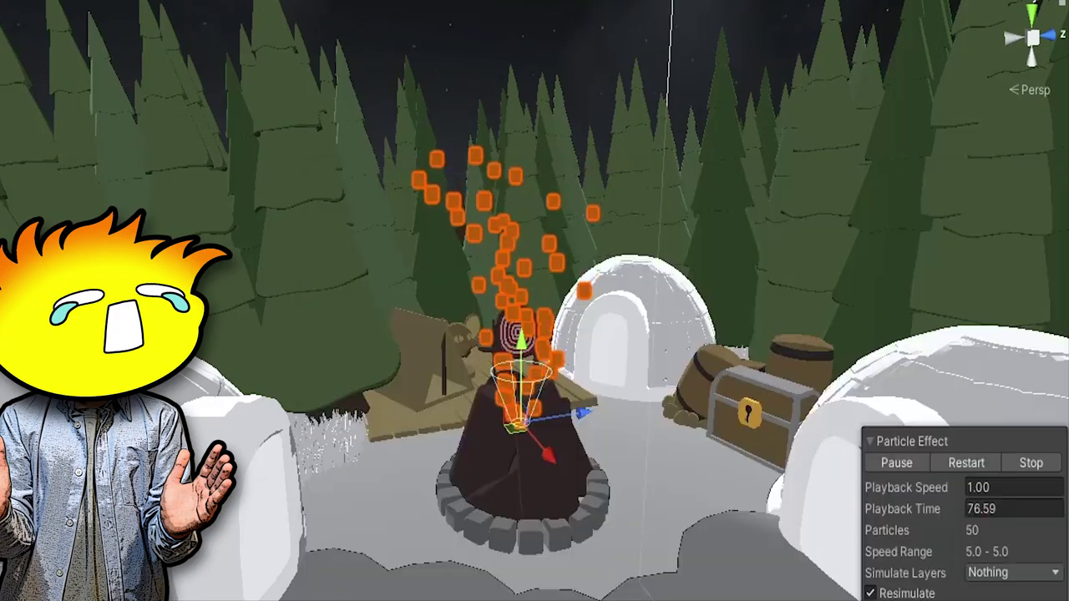
Step: Preview the campfire ember effect by deselecting and reselecting the particle system
scroll(534, 334, up, 3)
key(ctrl+shift+d)
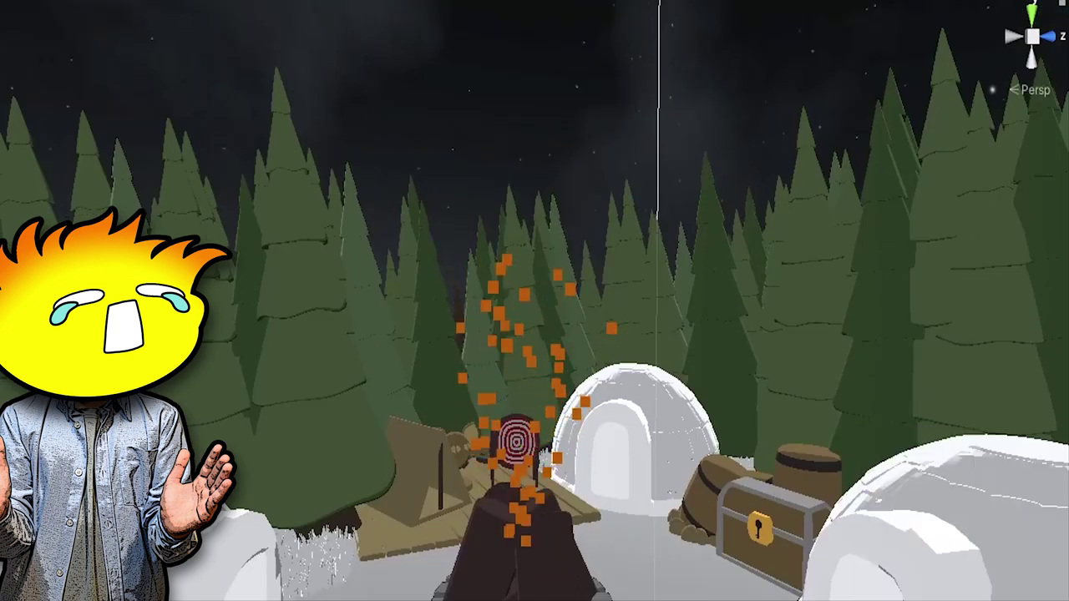
key(ctrl+z)
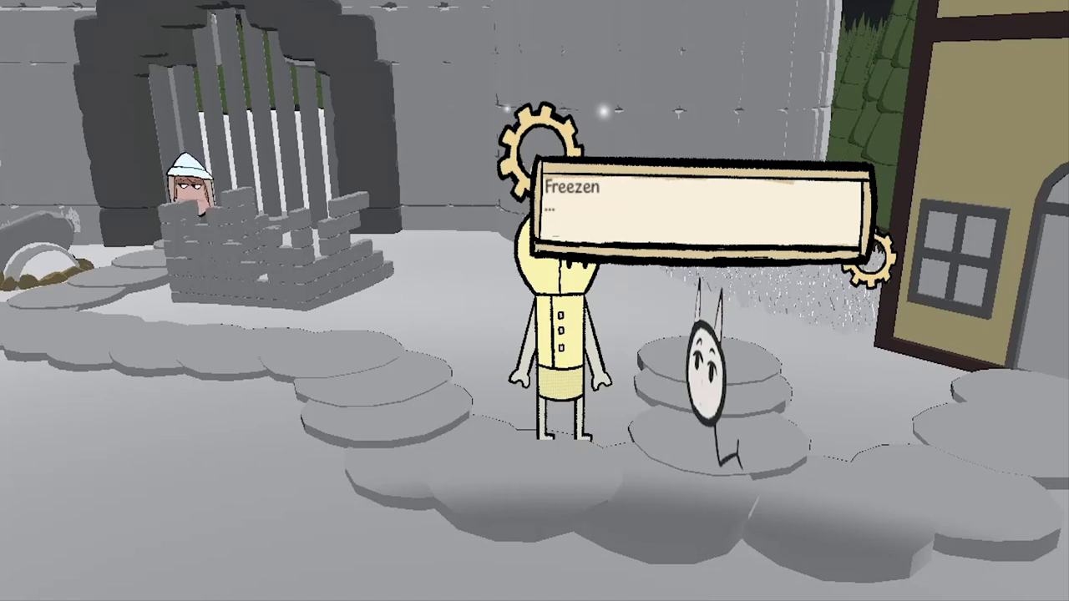
Step: Dismiss Freezen's dialog and walk the character back across the snow toward the camera
key(f)
key(s)
key(s)
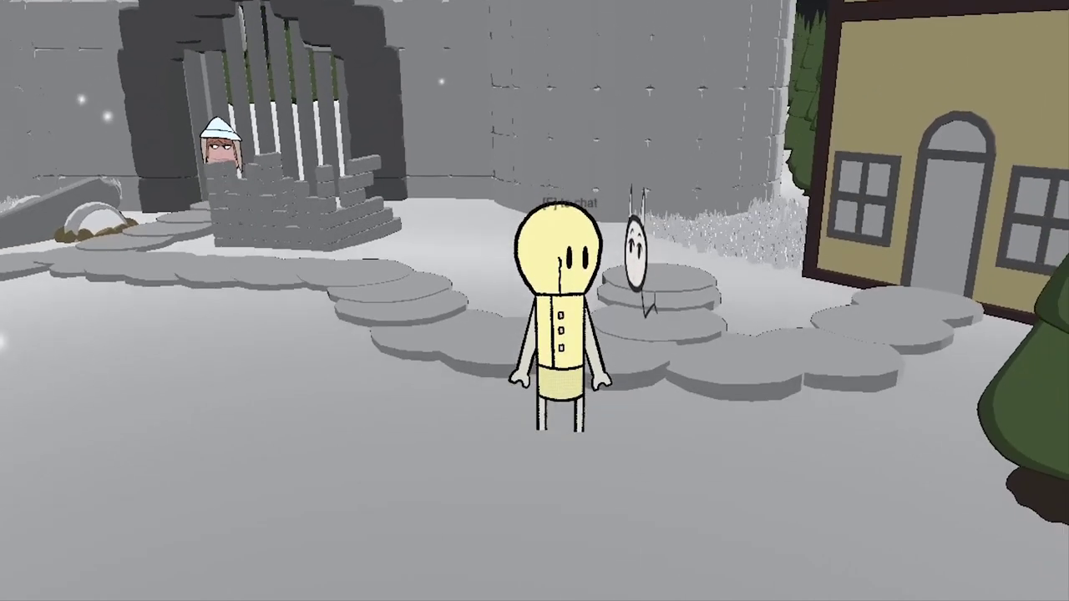
key(s)
key(s)
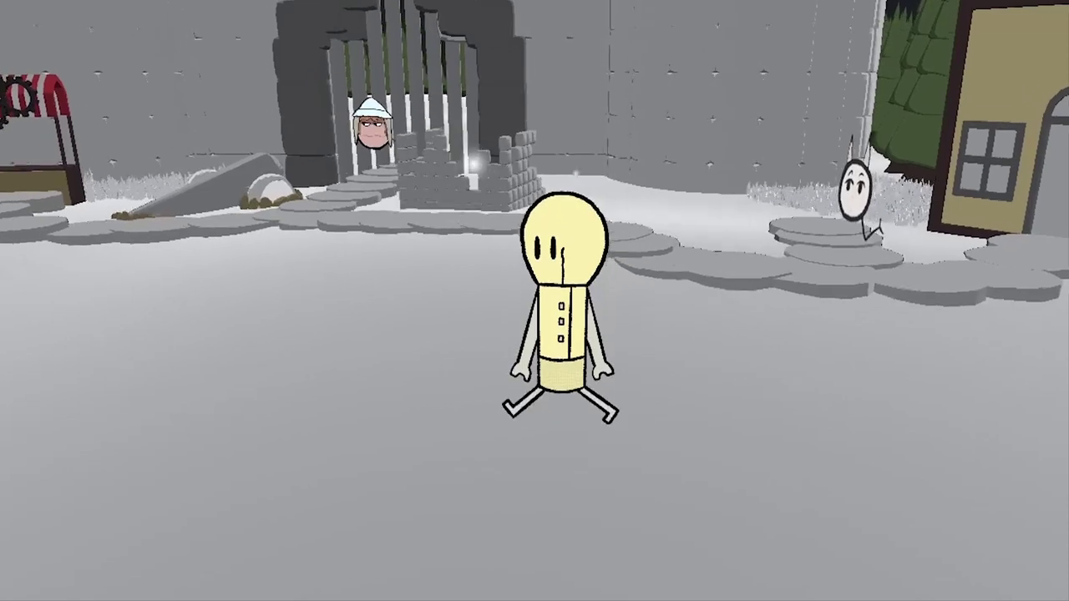
key(s)
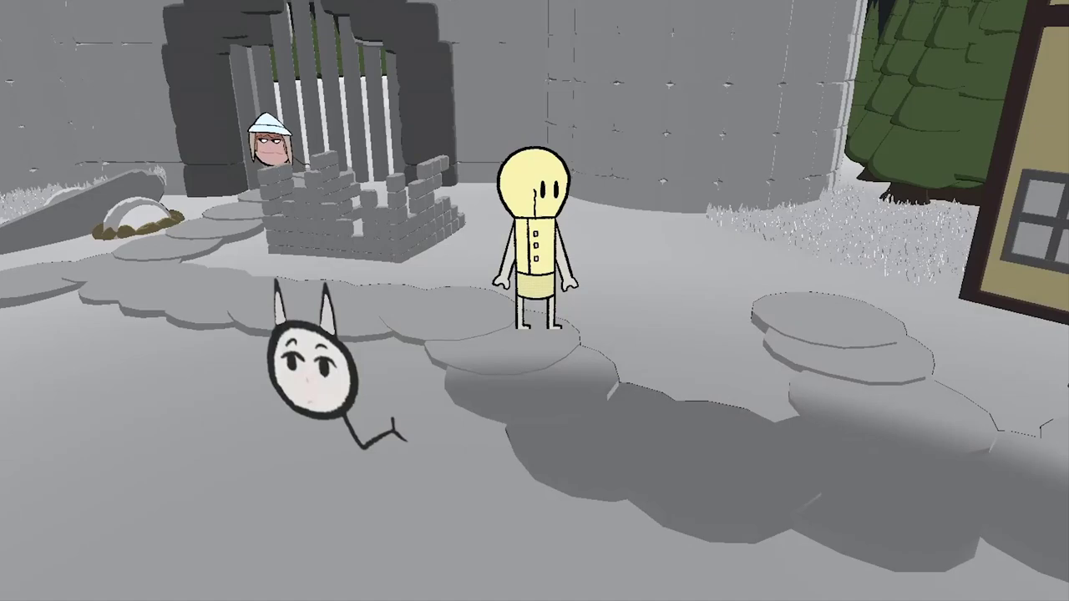
key(s)
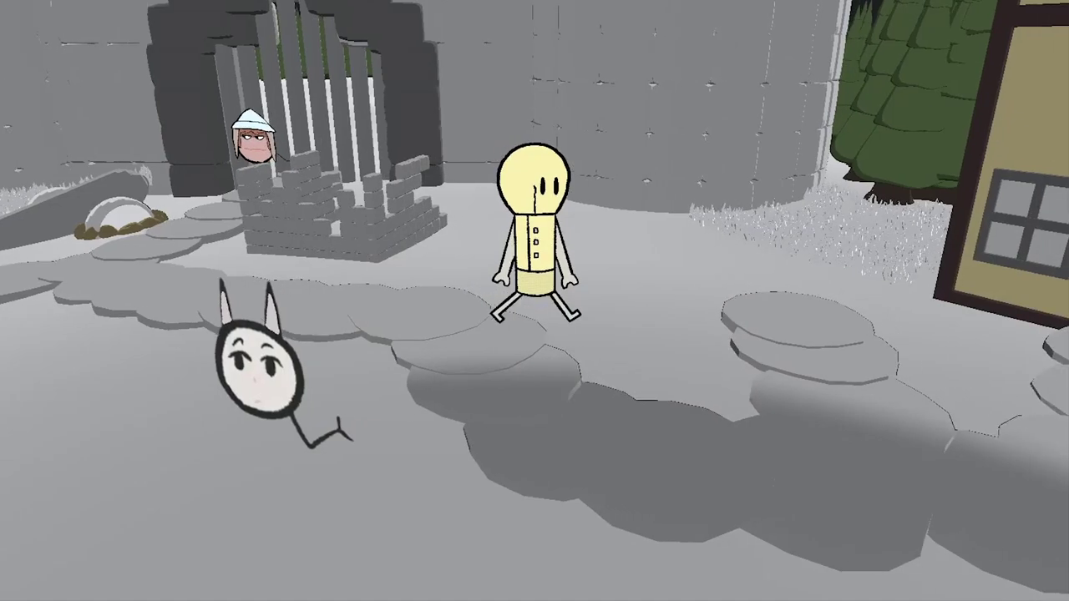
key(s)
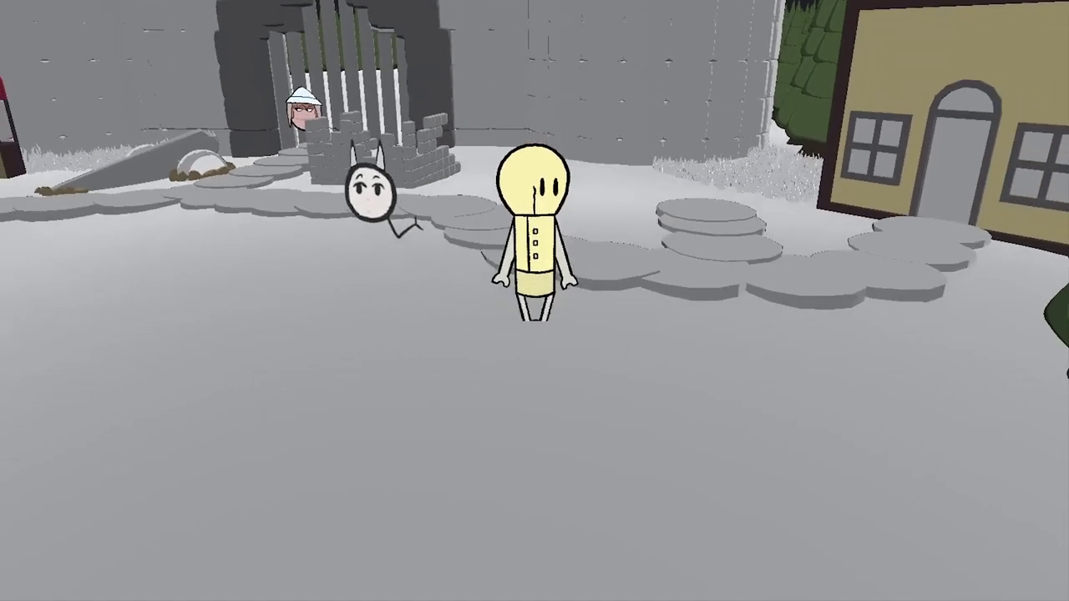
Step: Swing the camera around the character and talk to the horned Freezen NPC
key(a)
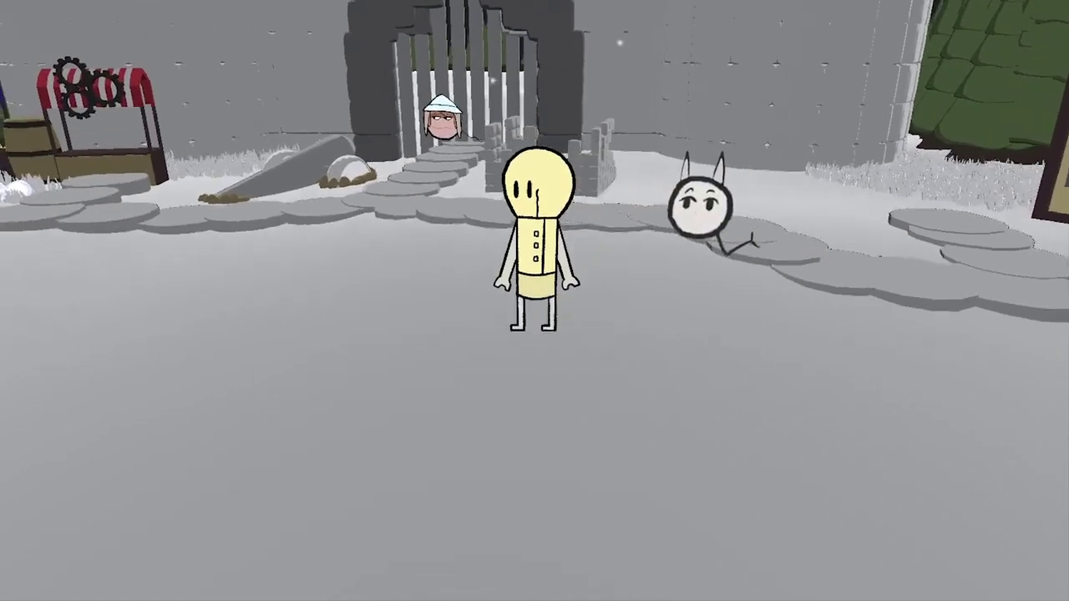
key(d)
key(e)
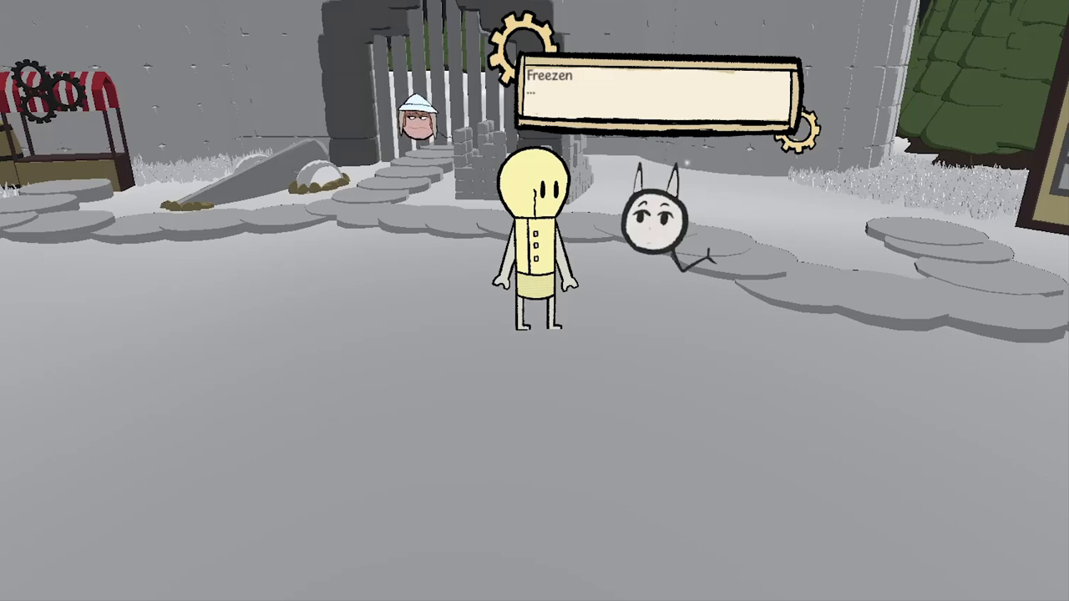
Step: Close Freezen's dialogue and walk the character toward the gate, then right toward the house
key(space)
key(w)
key(w)
key(w)
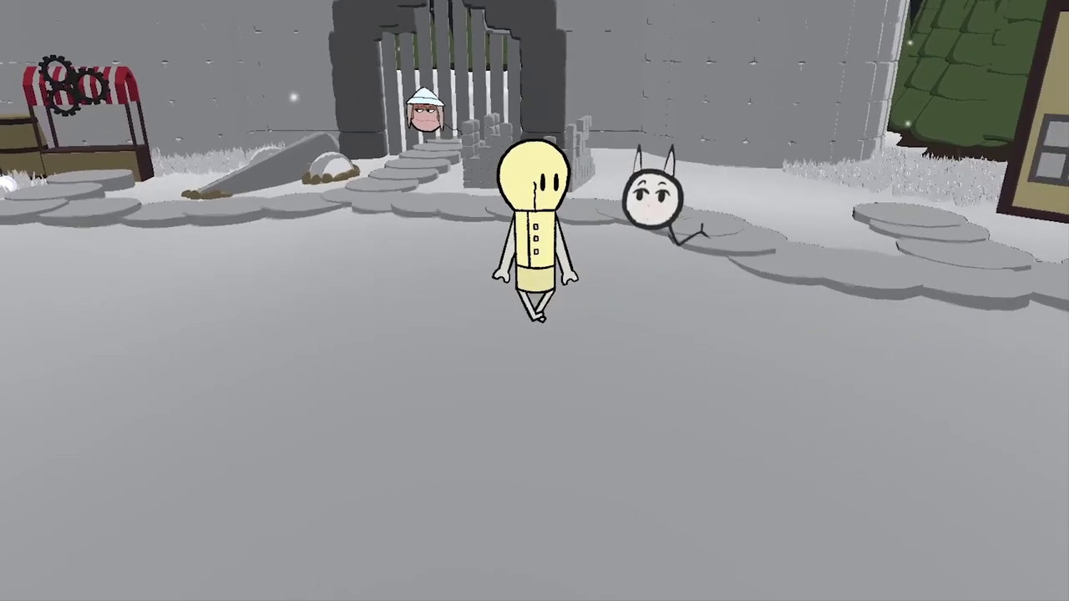
key(d)
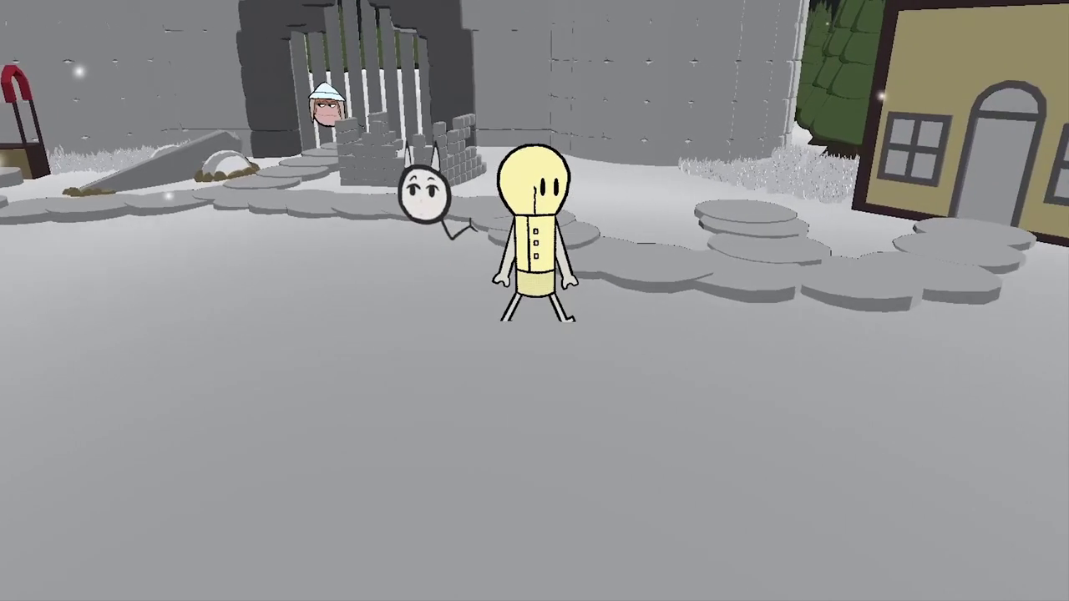
key(s)
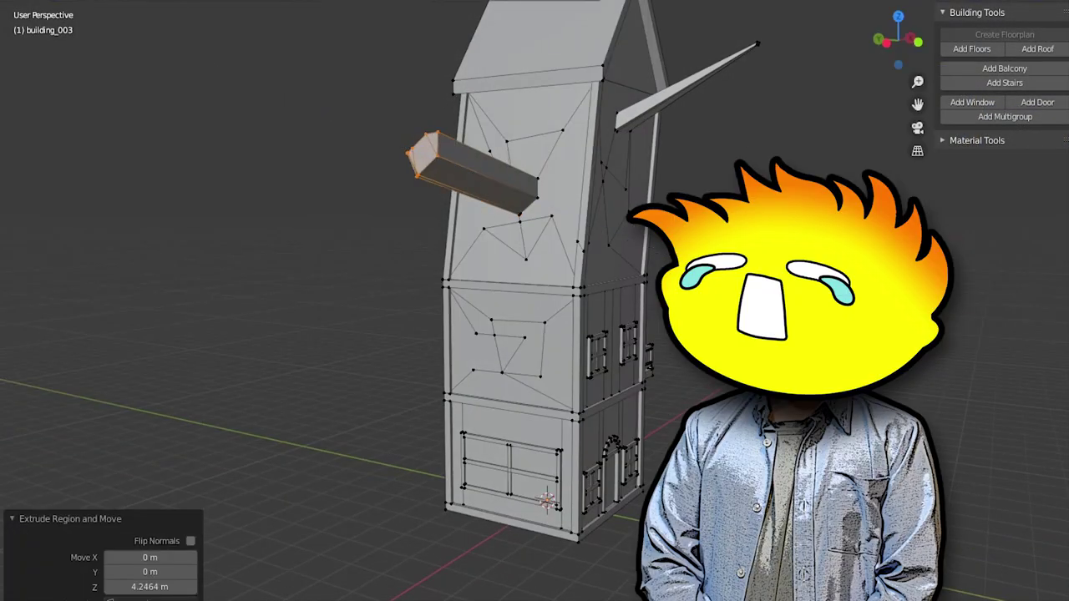
Step: Extrude wall faces and scale them to 0 to form pointed spikes
key(s)
key(0)
key(Return)
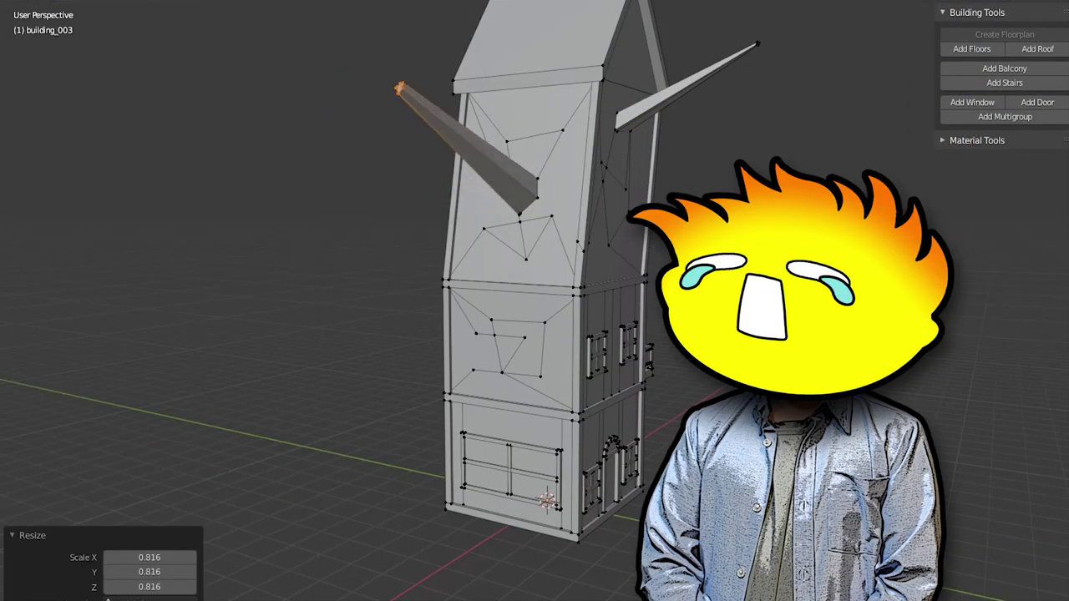
key(e)
key(Return)
key(s)
key(0)
key(Return)
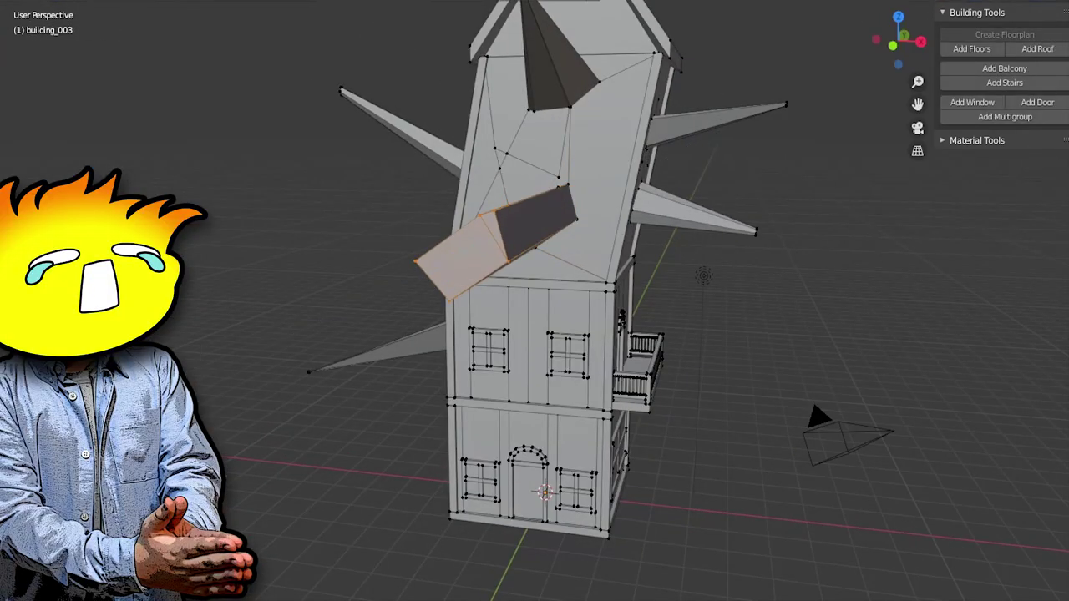
Step: Select the edge loops above the balcony and lower floor and extrude a protruding slab
middle_drag(534, 301, 534, 201)
middle_drag(535, 251, 560, 334)
key(Tab)
key(Tab)
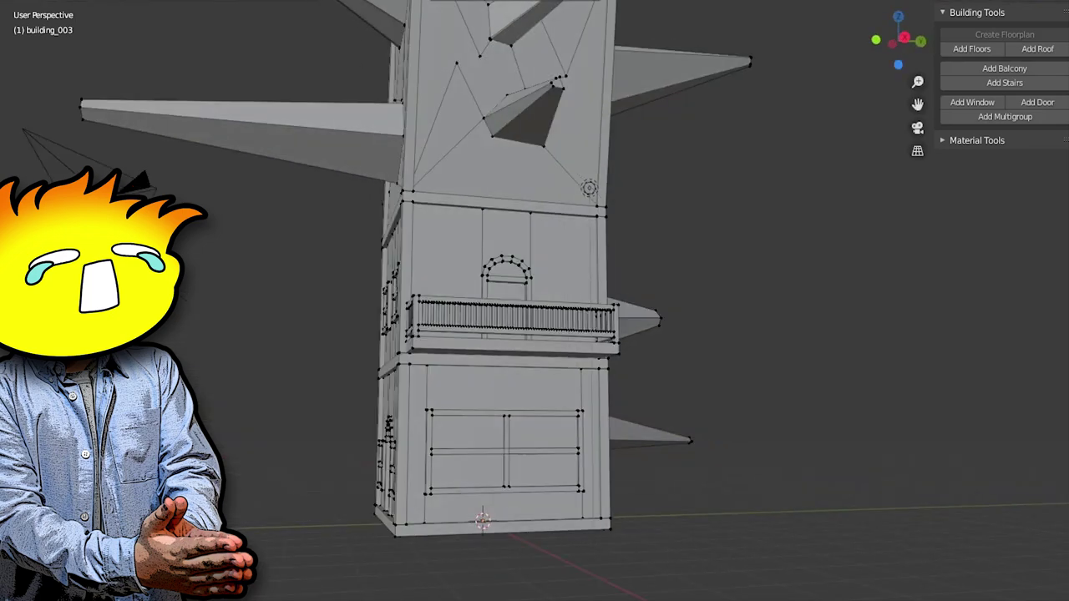
alt+click(484, 241)
middle_drag(485, 240, 494, 386)
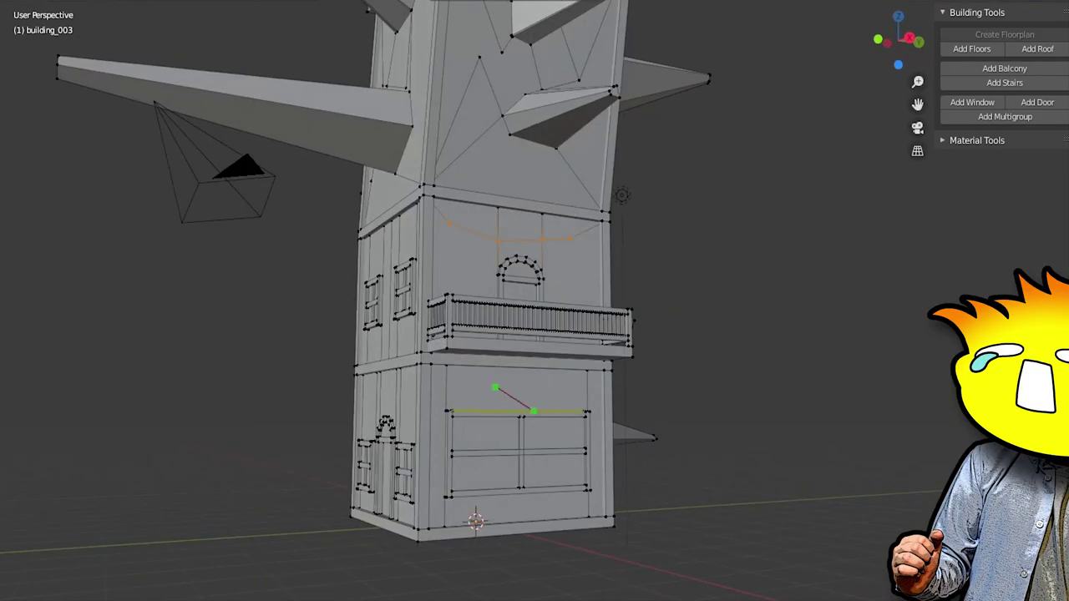
alt+shift+click(497, 512)
key(e)
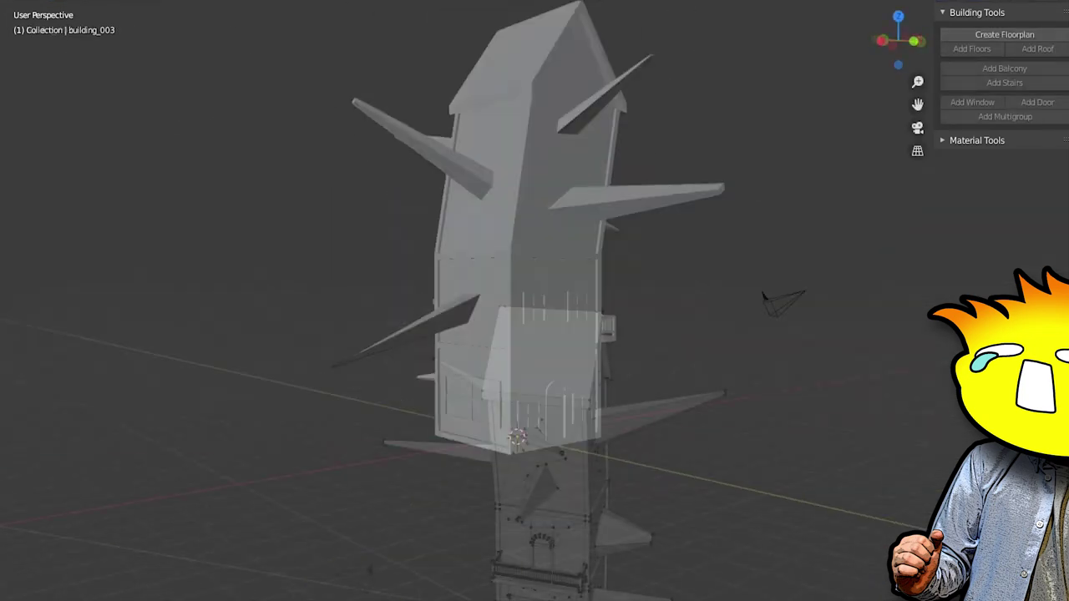
Step: Raise a roof spike's tip straight up, then select the entire house mesh in Edit Mode
middle_drag(534, 334, 635, 309)
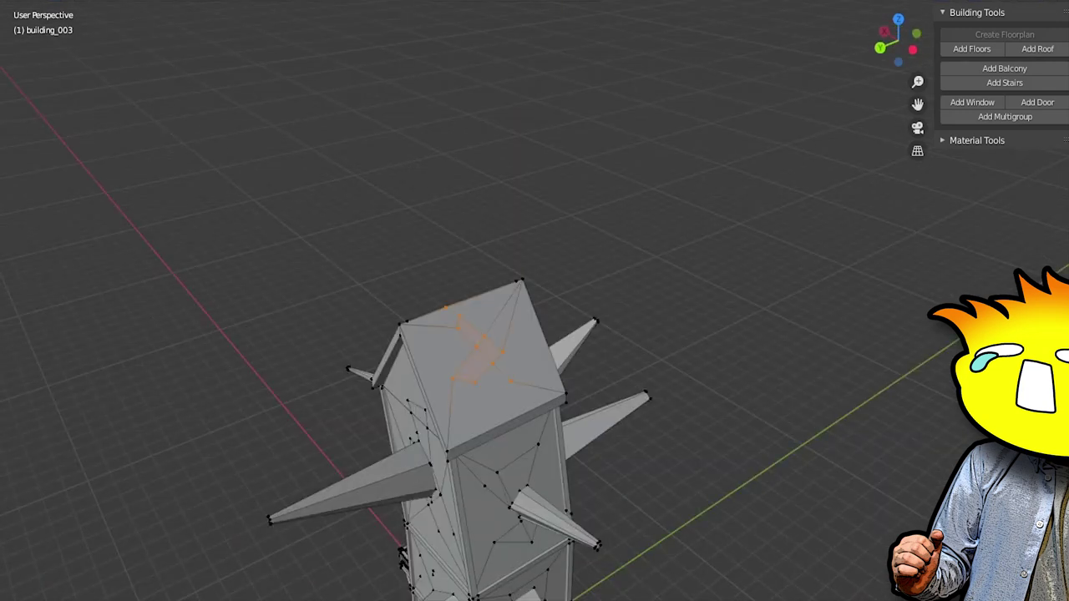
scroll(467, 351, up, 3)
key(alt+a)
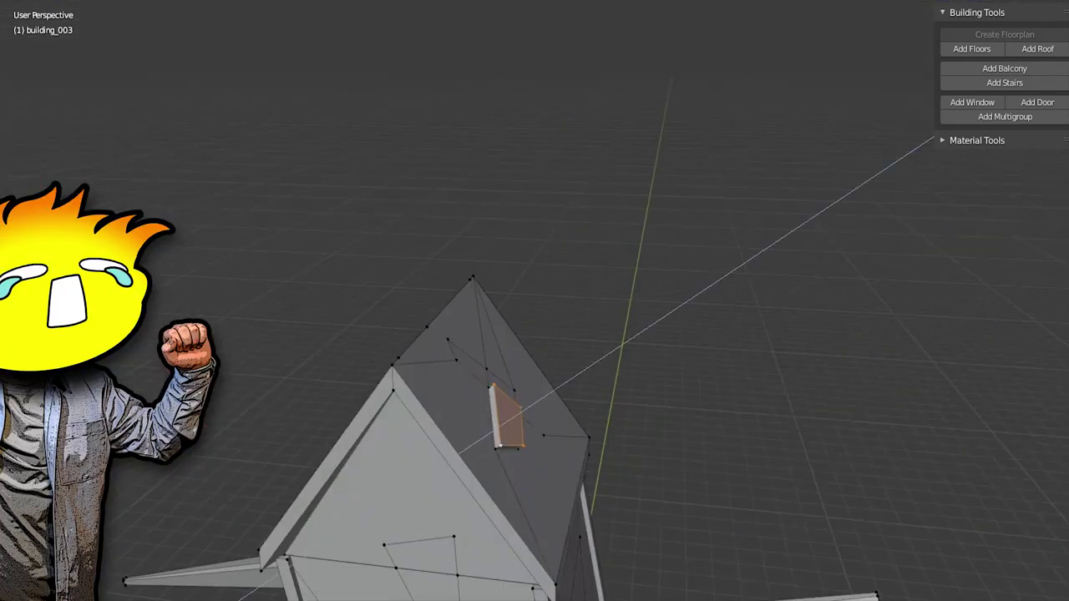
key(g)
key(z)
click(557, 355)
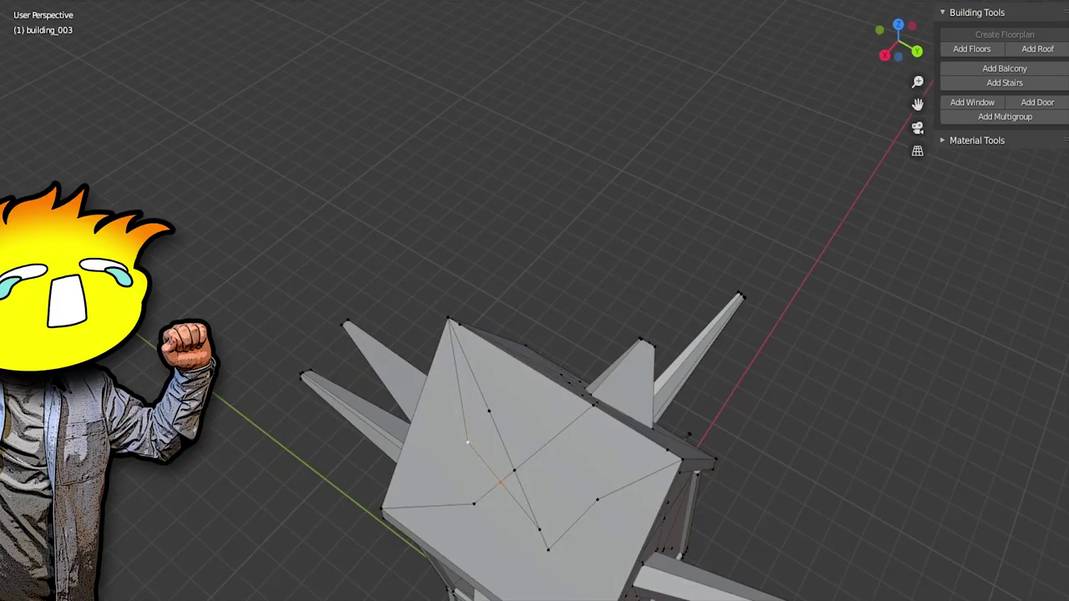
middle_drag(534, 334, 505, 304)
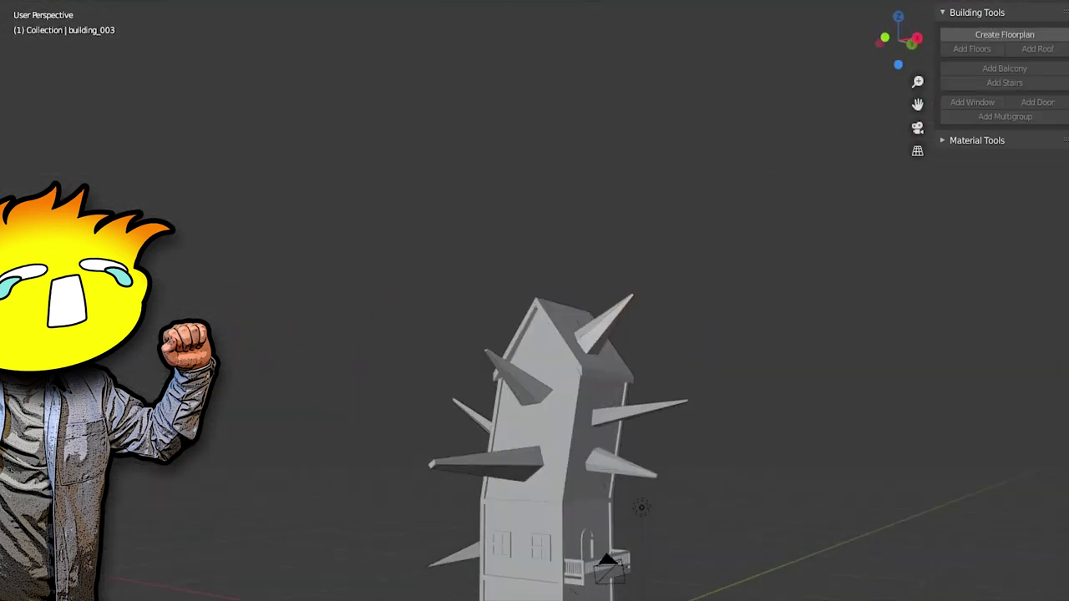
middle_drag(534, 334, 484, 300)
key(Tab)
key(a)
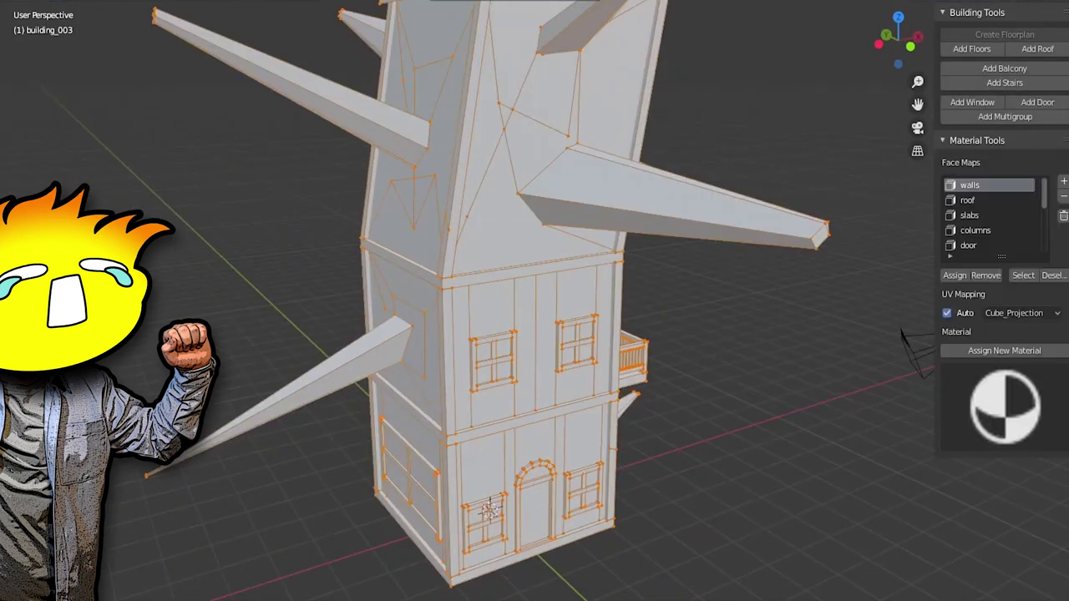
click(973, 230)
Step: Select the frame face map's faces and check the window frames
click(970, 215)
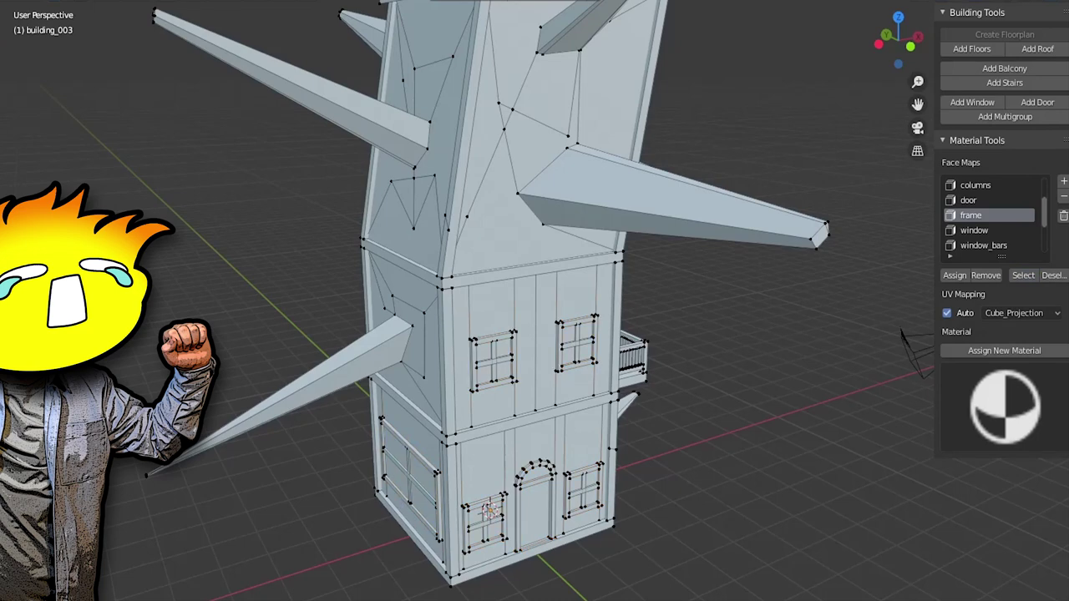
click(1023, 274)
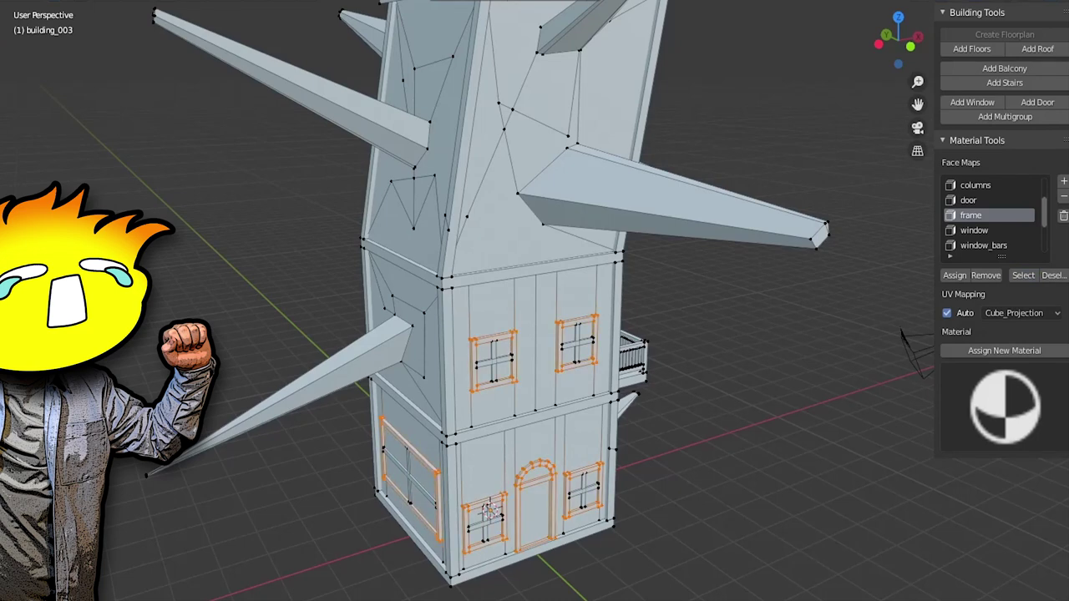
key(Tab)
scroll(493, 301, up, 2)
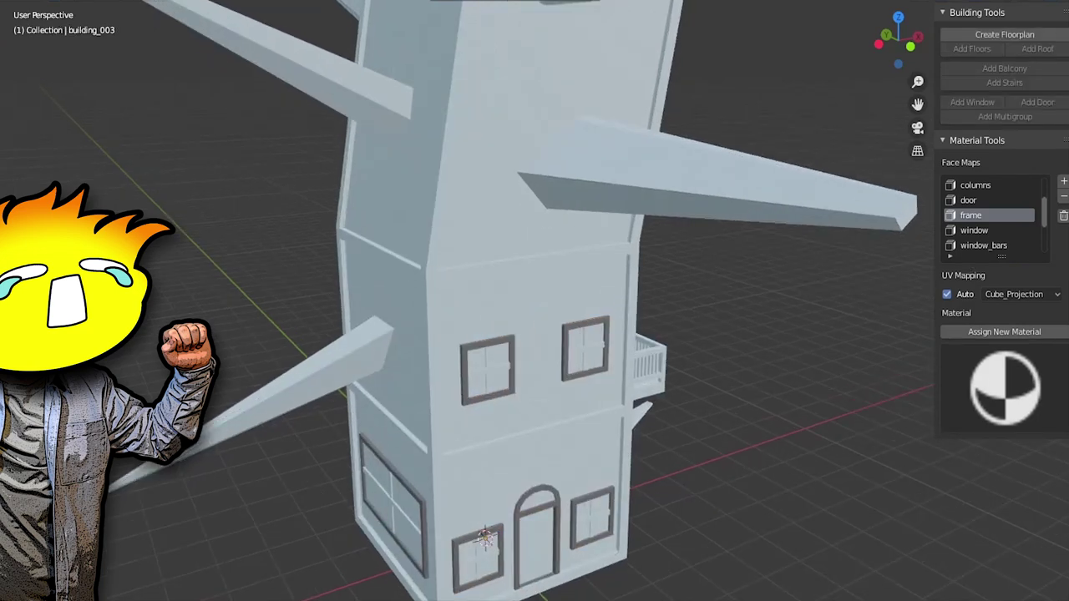
Step: Select the window face map's faces and inspect the windows
click(974, 229)
key(Tab)
click(1023, 274)
click(1052, 275)
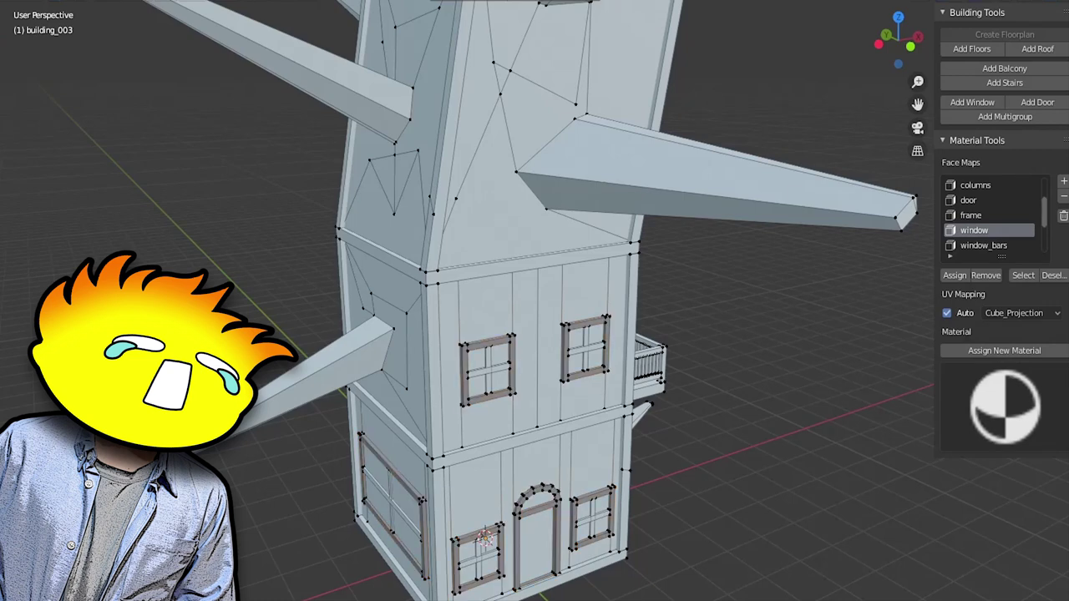
key(Tab)
scroll(534, 300, up, 2)
Step: Select the window_bars and balcony face maps' faces
key(Tab)
click(984, 245)
click(1023, 275)
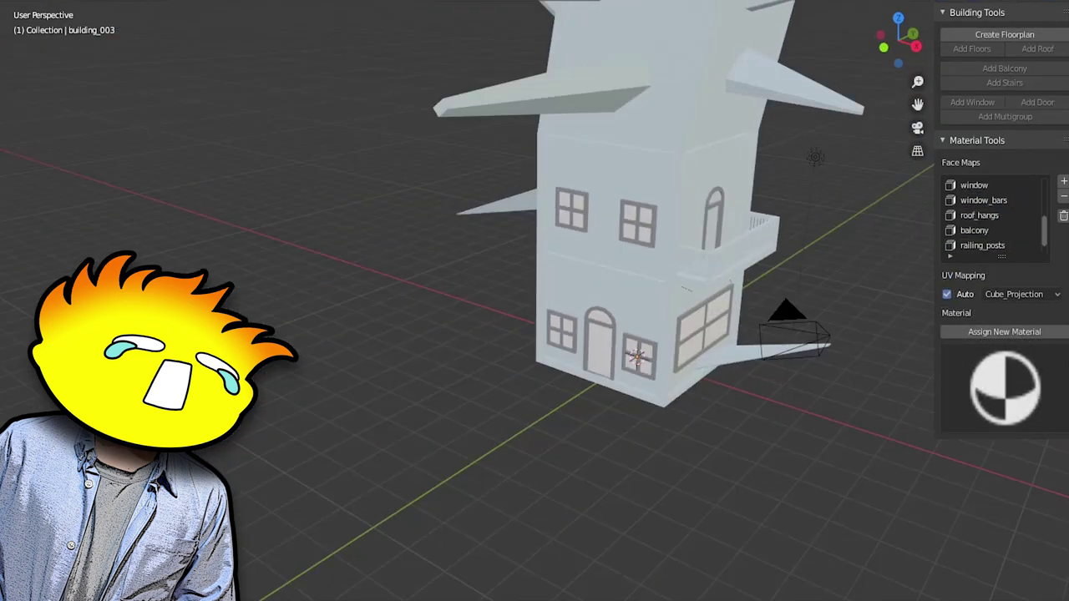
key(Tab)
click(974, 214)
click(1023, 275)
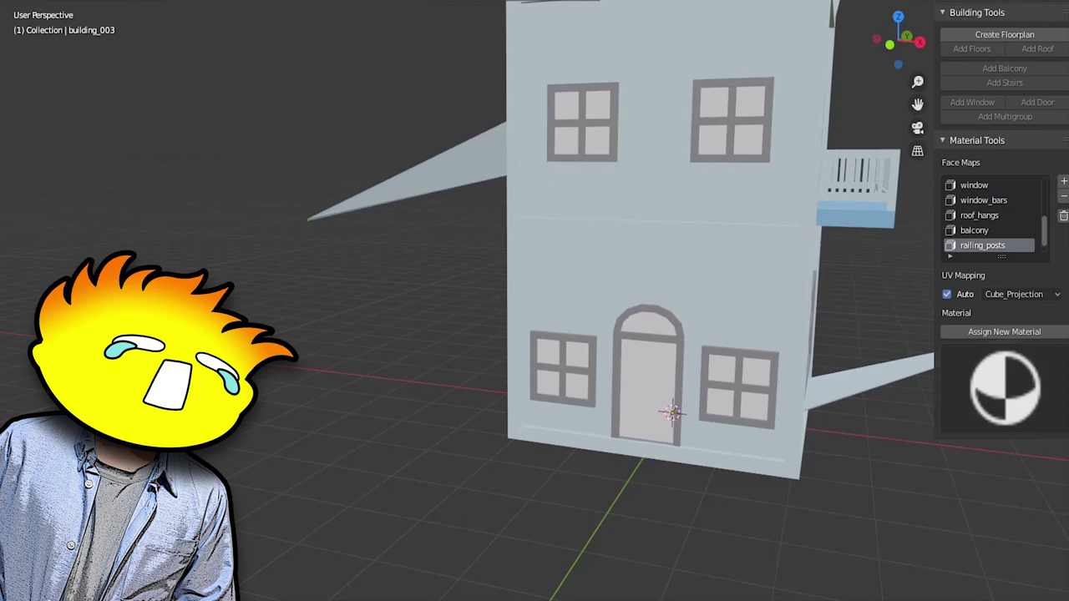
Step: Select the railing_posts faces, then choose the railing_rails and door face maps
key(Tab)
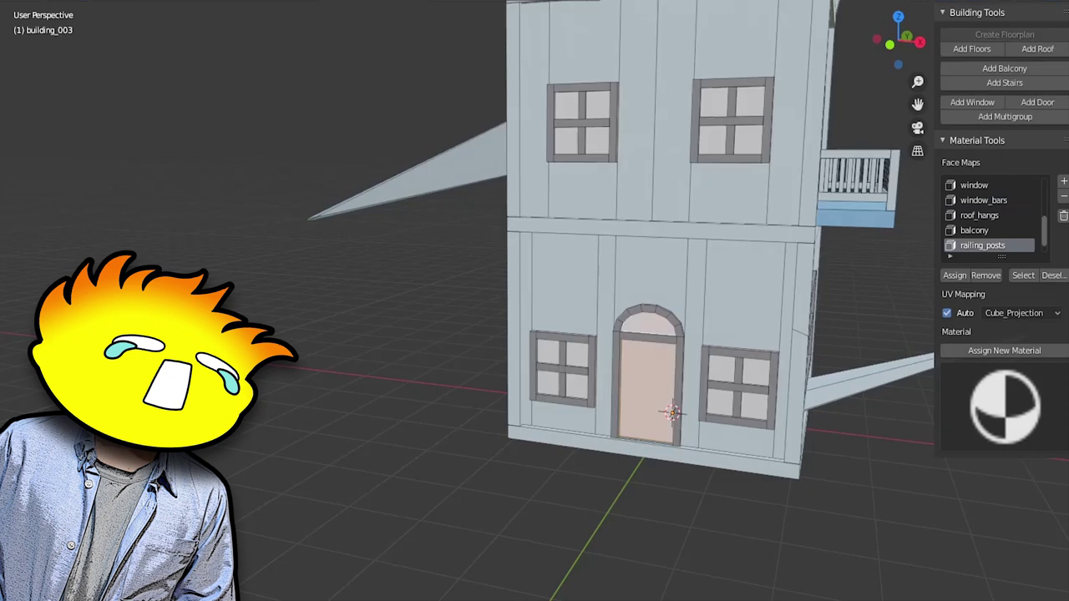
key(Tab)
key(Tab)
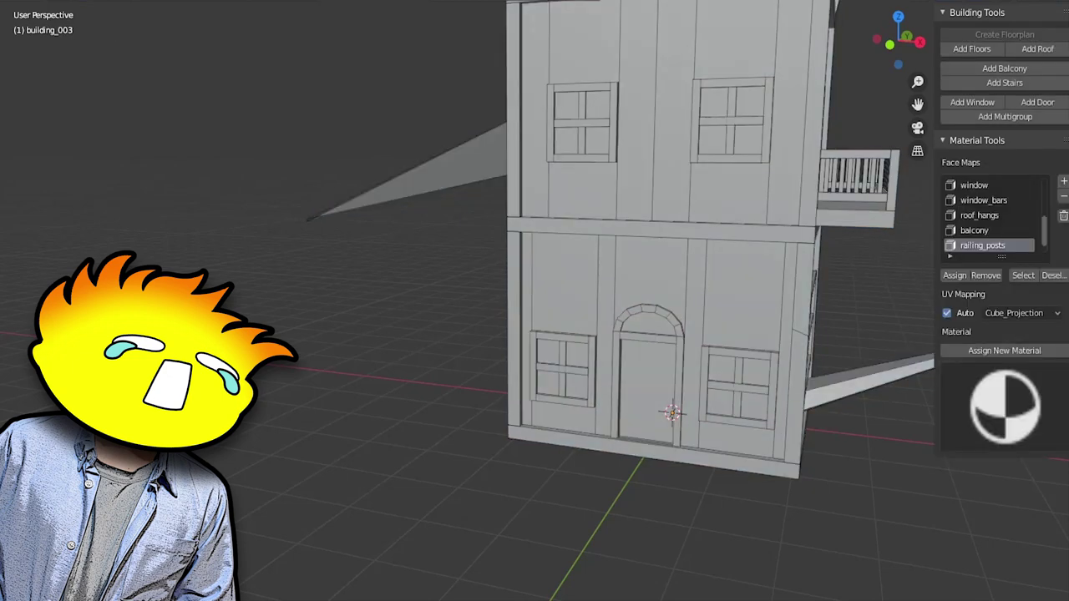
click(1023, 275)
click(980, 245)
key(Tab)
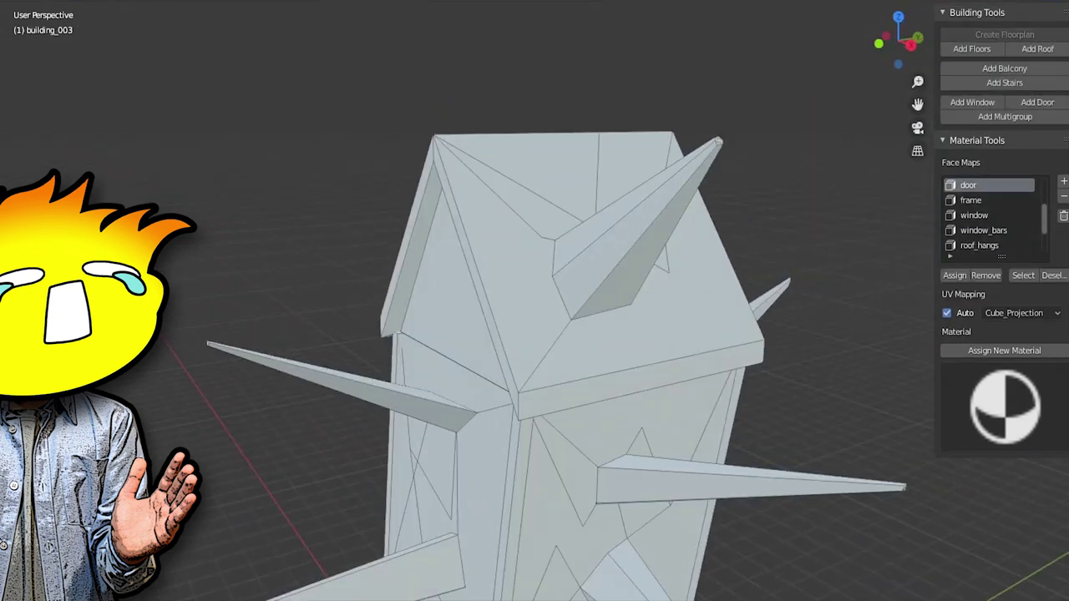
scroll(990, 215, down, 2)
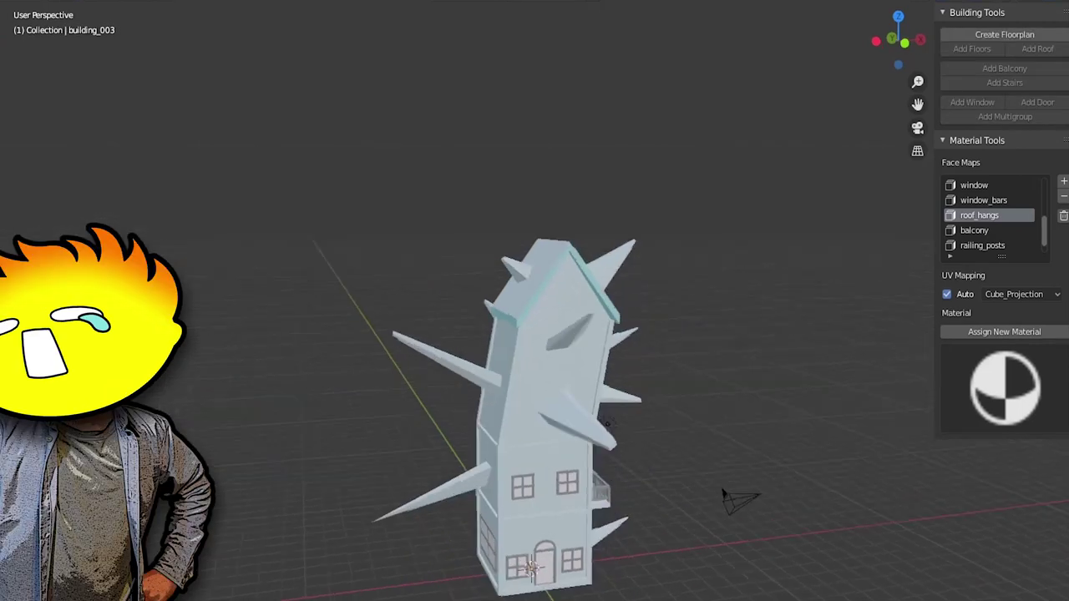
scroll(534, 335, up, 5)
click(990, 185)
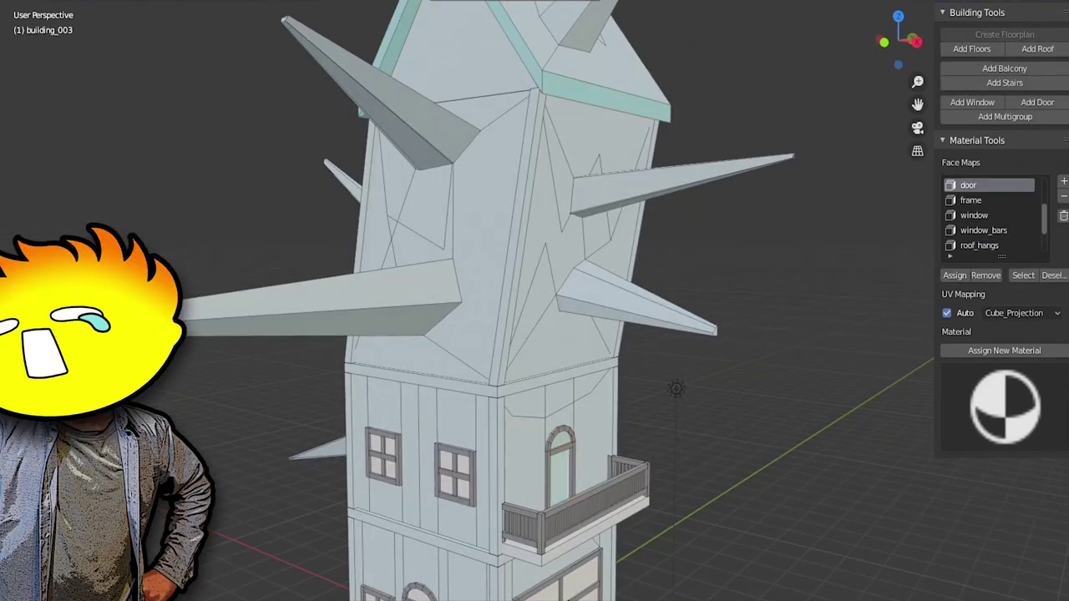